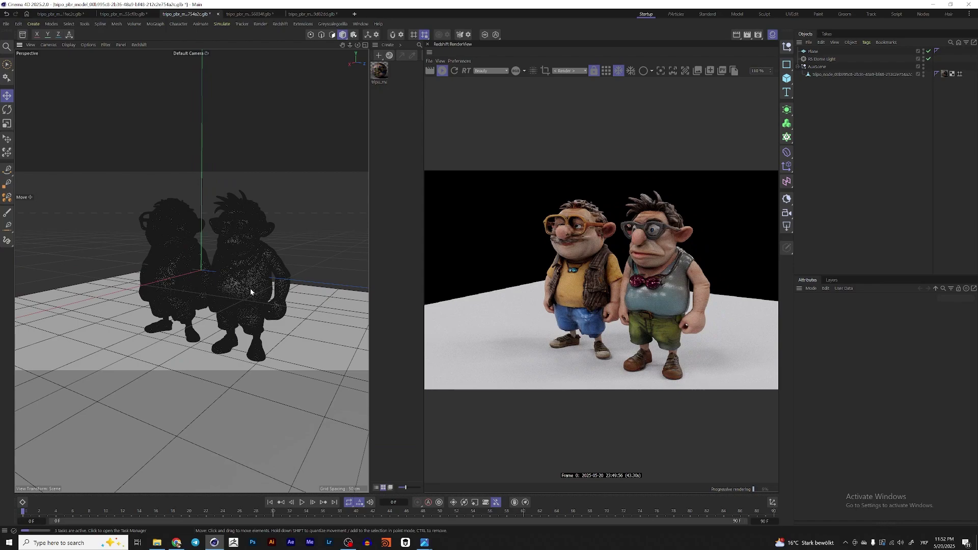
Examine the two cartoon characters from several angles and distances in the perspective view and the live Redshift render
alt+drag(251, 292, 250, 270)
scroll(250, 254, up, 3)
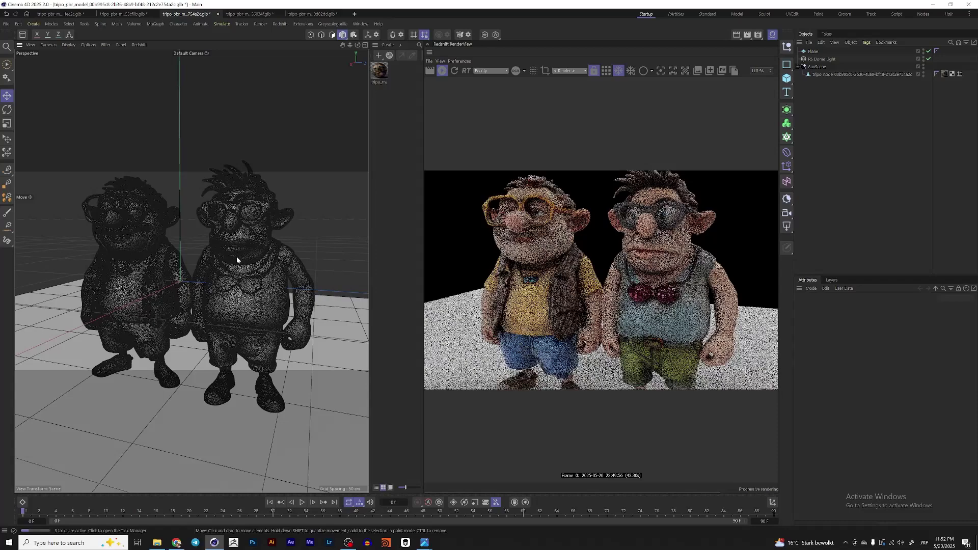
scroll(237, 257, down, 3)
scroll(191, 280, down, 2)
alt+middle_drag(212, 282, 255, 278)
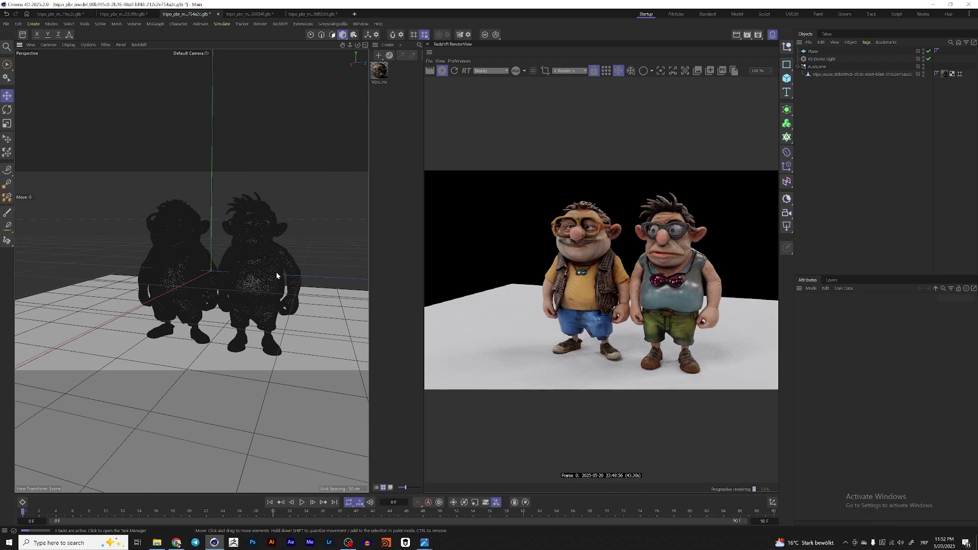
scroll(260, 247, up, 3)
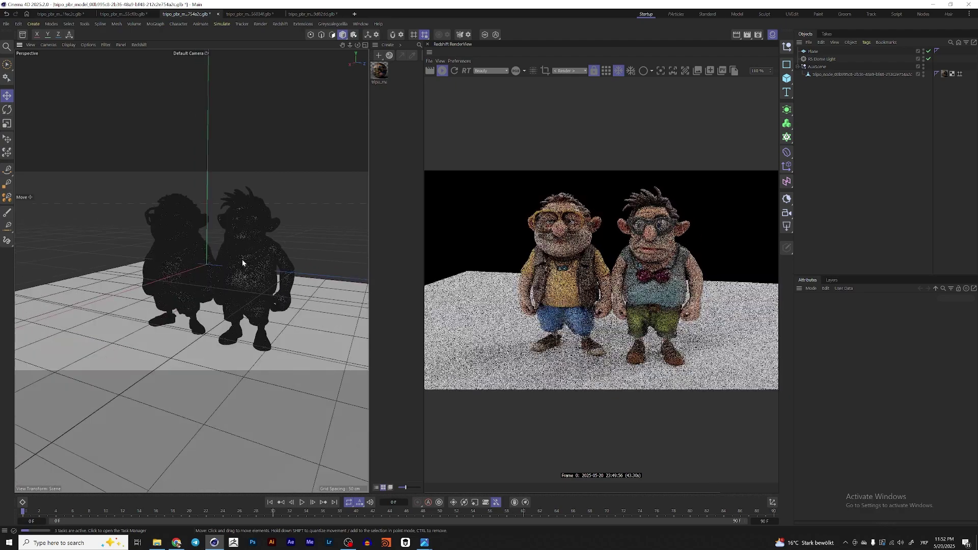
alt+drag(265, 234, 313, 311)
scroll(240, 277, down, 3)
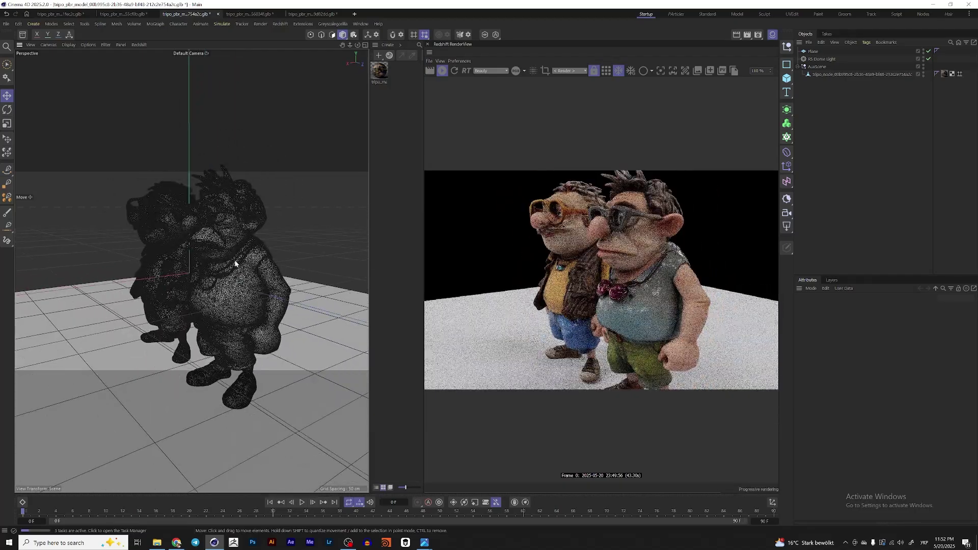
scroll(236, 264, up, 5)
scroll(247, 278, down, 4)
alt+drag(246, 278, 291, 282)
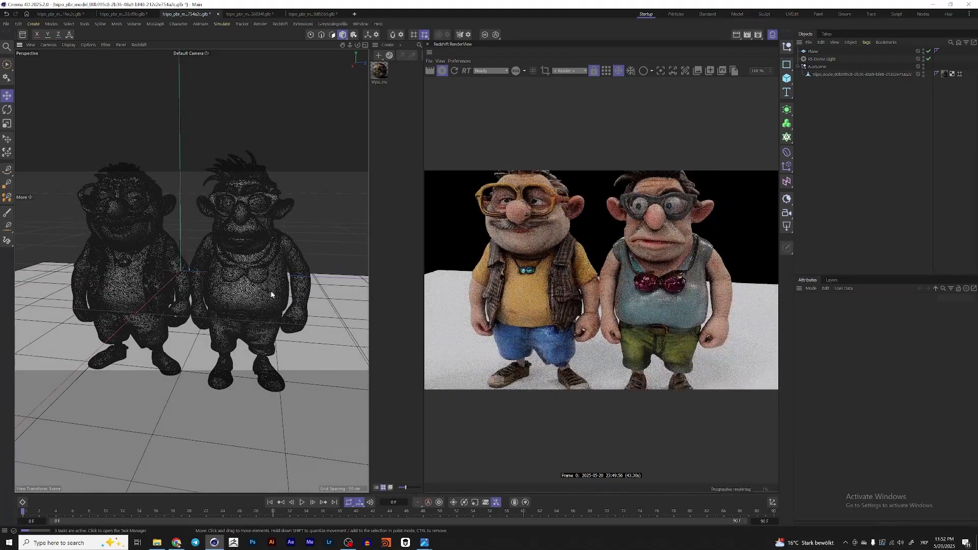
scroll(232, 260, down, 2)
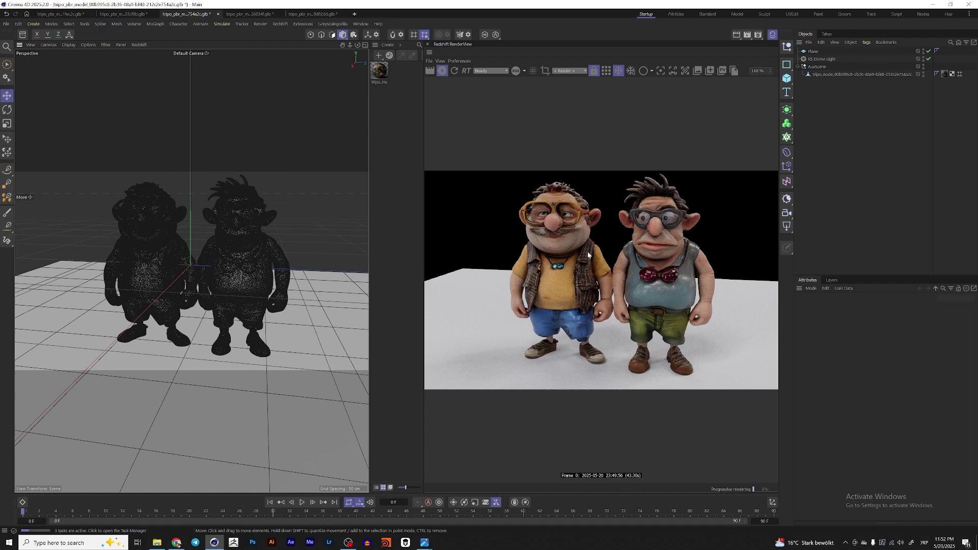
mouse_move(227, 268)
alt+mouse_down()
mouse_move(196, 256)
mouse_move(212, 272)
alt+mouse_up()
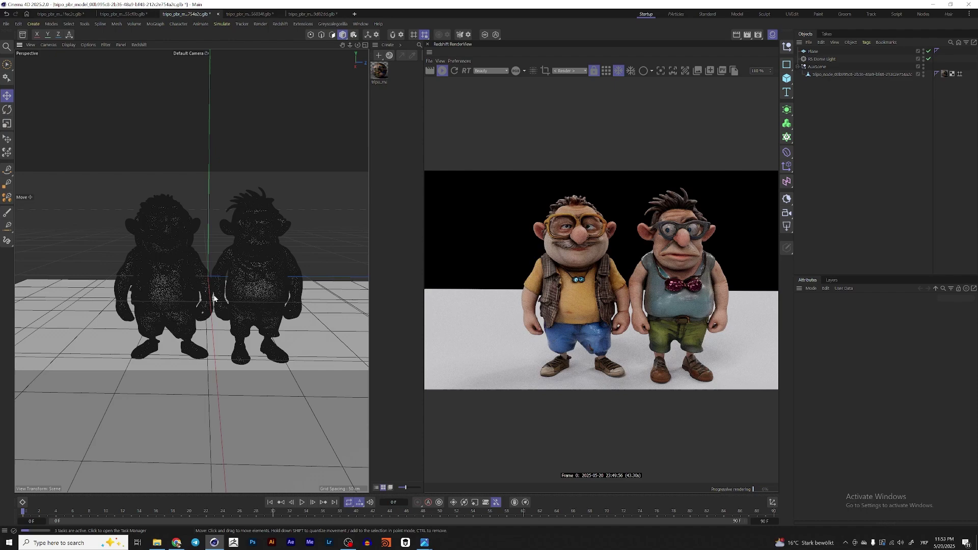
scroll(252, 278, down, 2)
scroll(240, 275, up, 3)
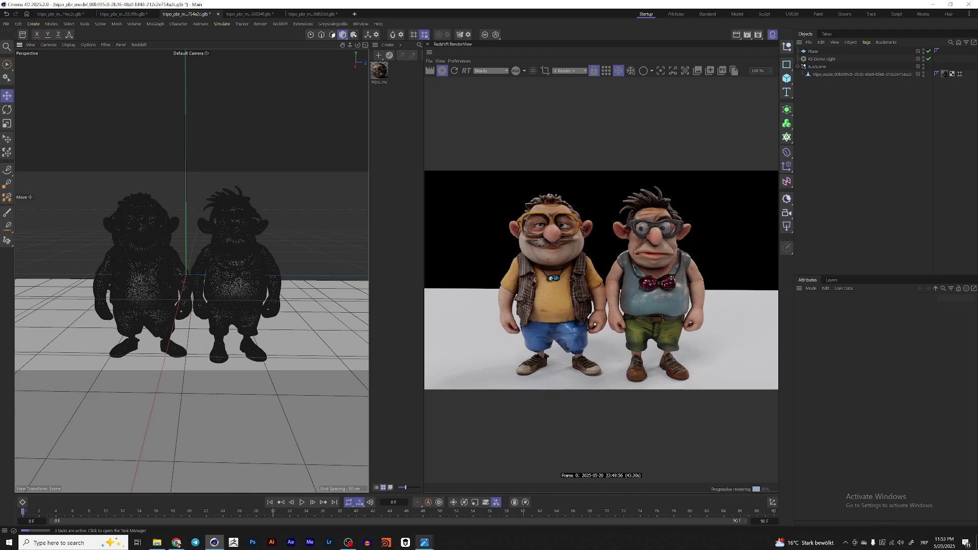
Close the open image viewer windows showing the white car robot and the candy house
mouse_move(424, 543)
click(401, 511)
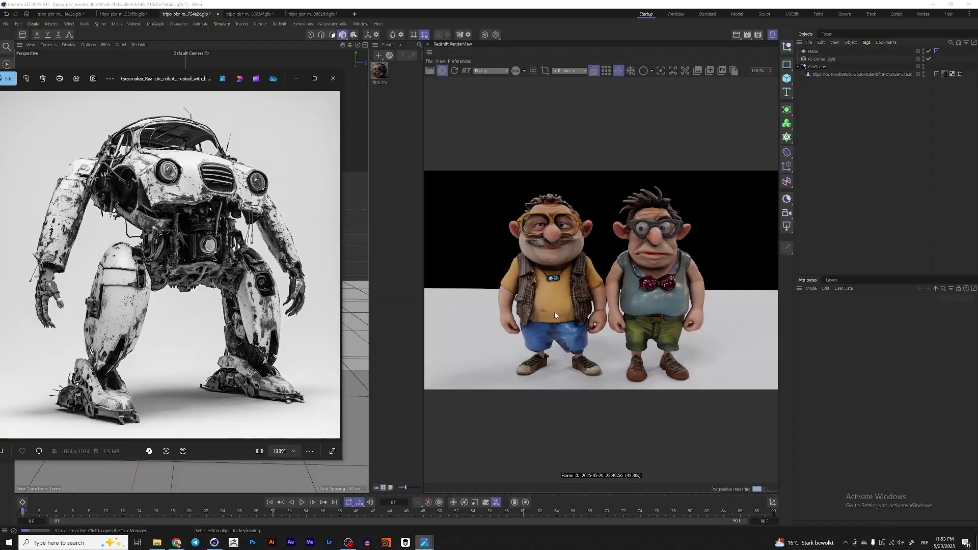
click(332, 79)
click(462, 507)
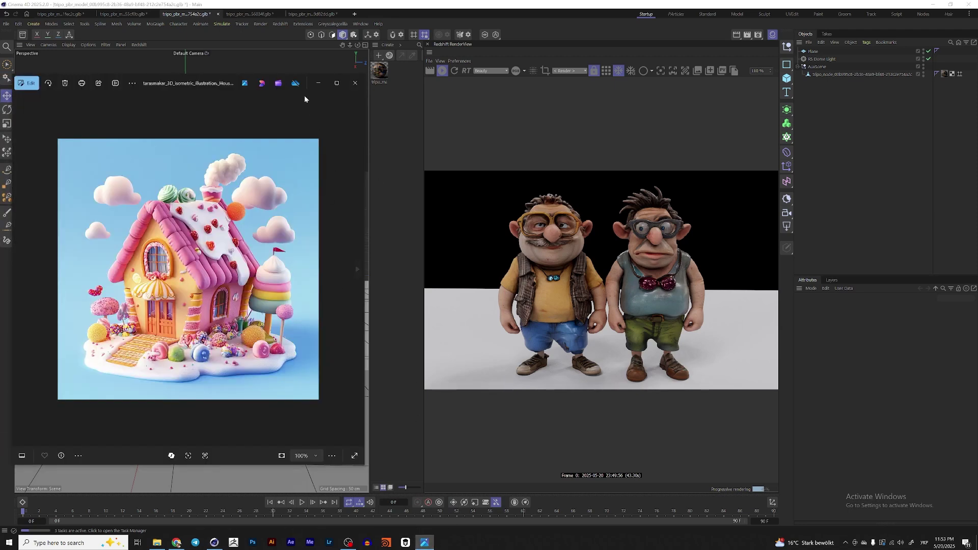
click(353, 88)
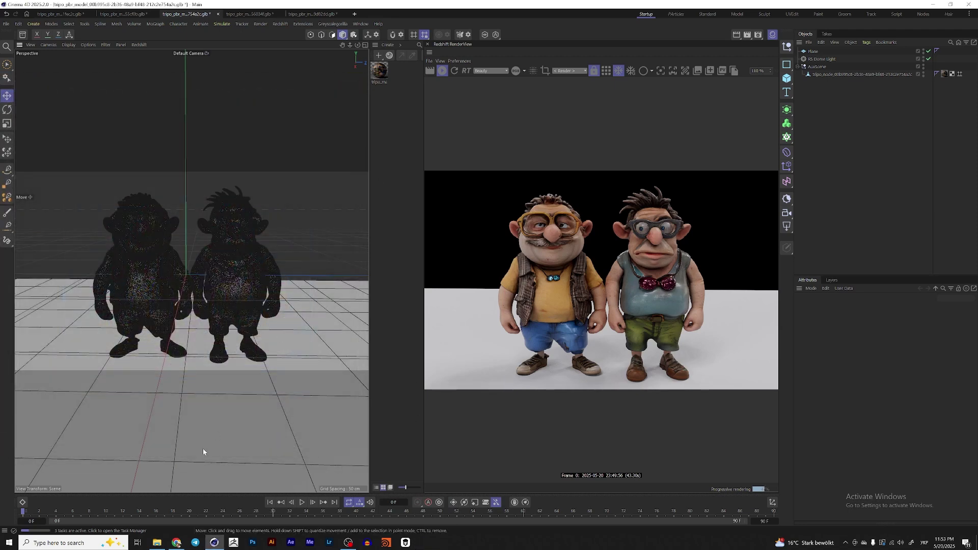
Switch to the browser, open the Tripo home page, and place the Assets folder window beside it
click(186, 543)
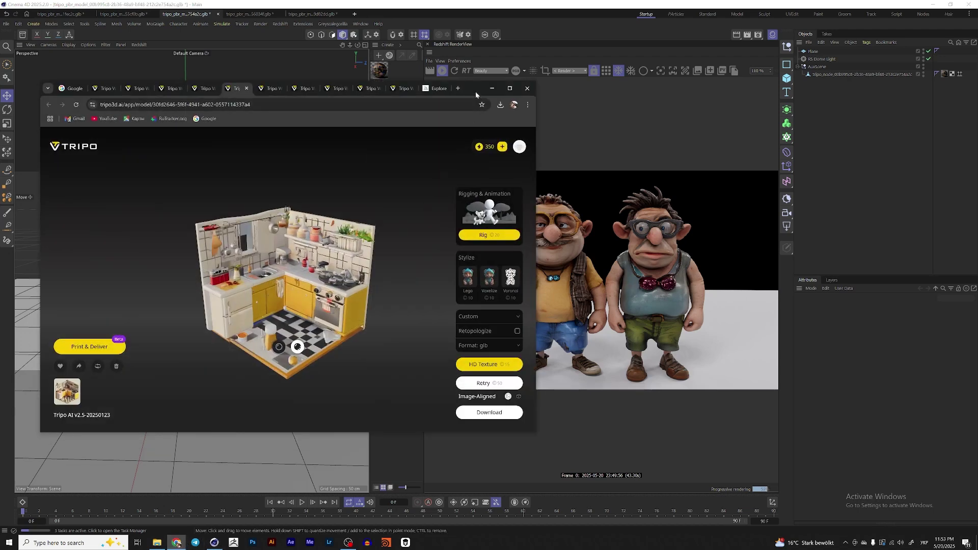
drag(476, 94, 480, 89)
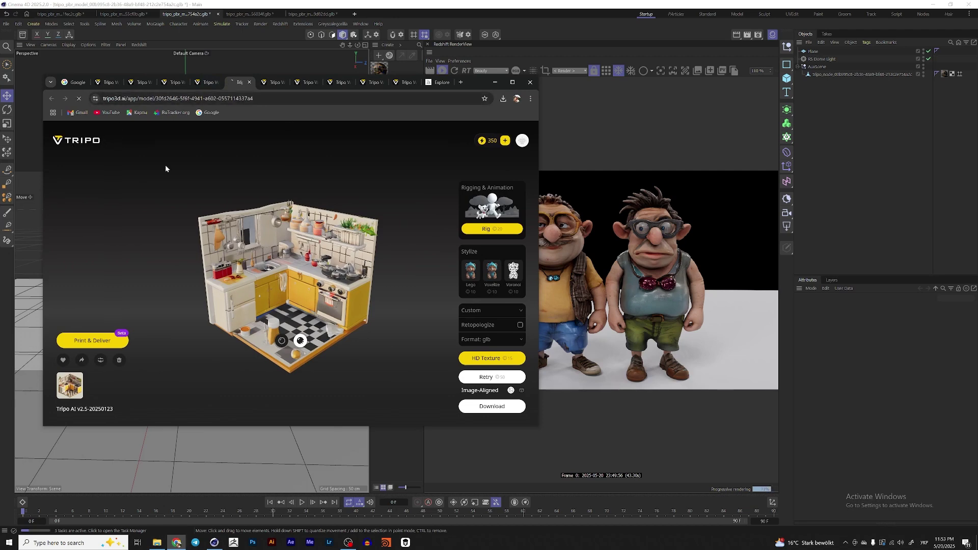
click(157, 542)
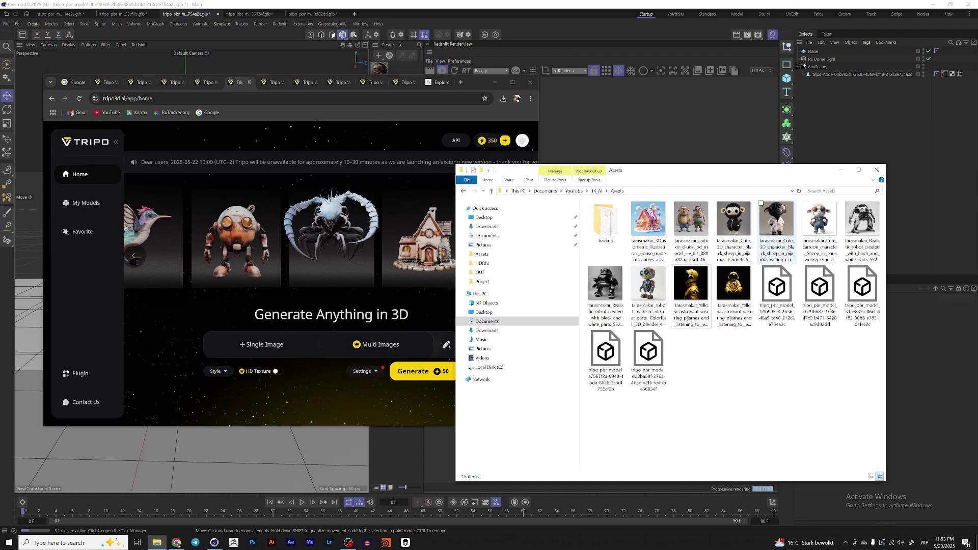
click(733, 224)
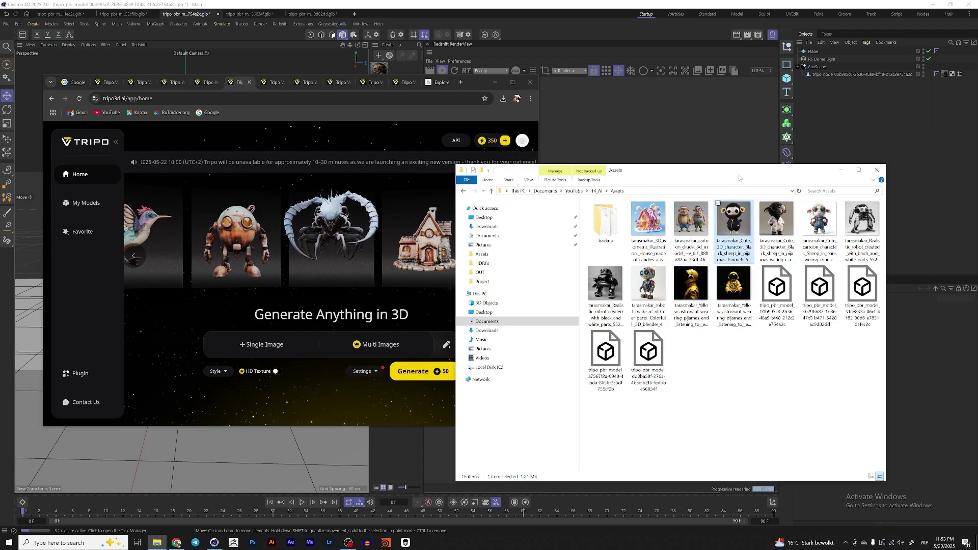
drag(740, 177, 803, 163)
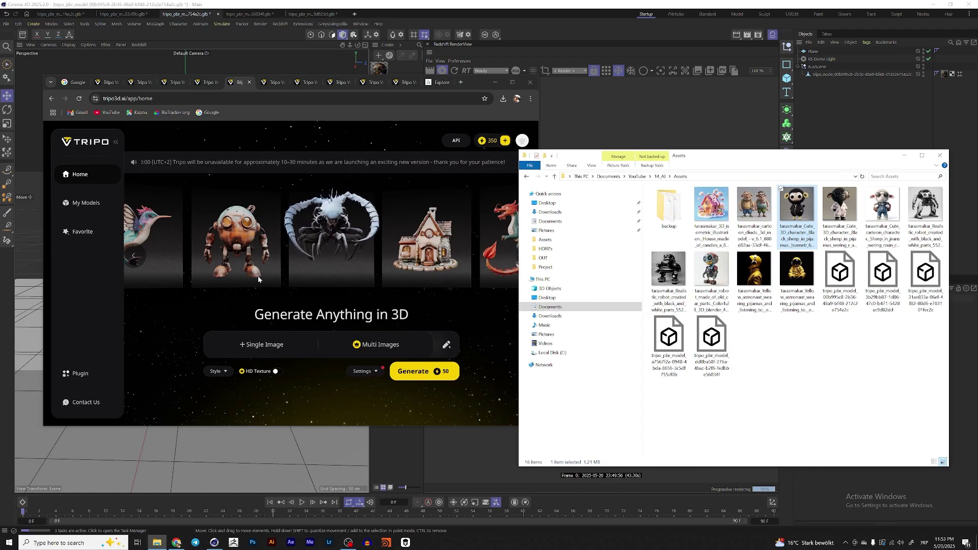
click(510, 337)
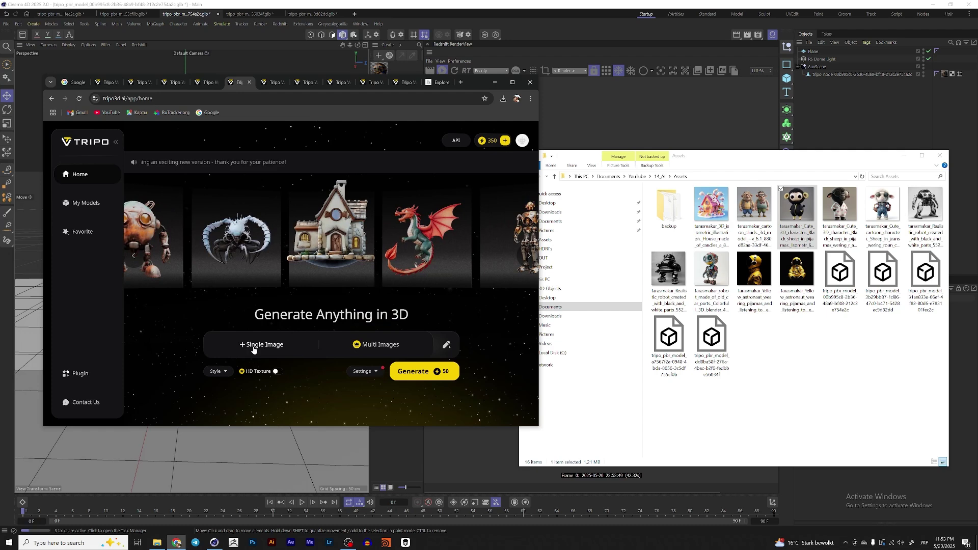
Add the black sheep character picture from the Assets folder as Tripo's single-image source, and remove it again
mouse_move(262, 348)
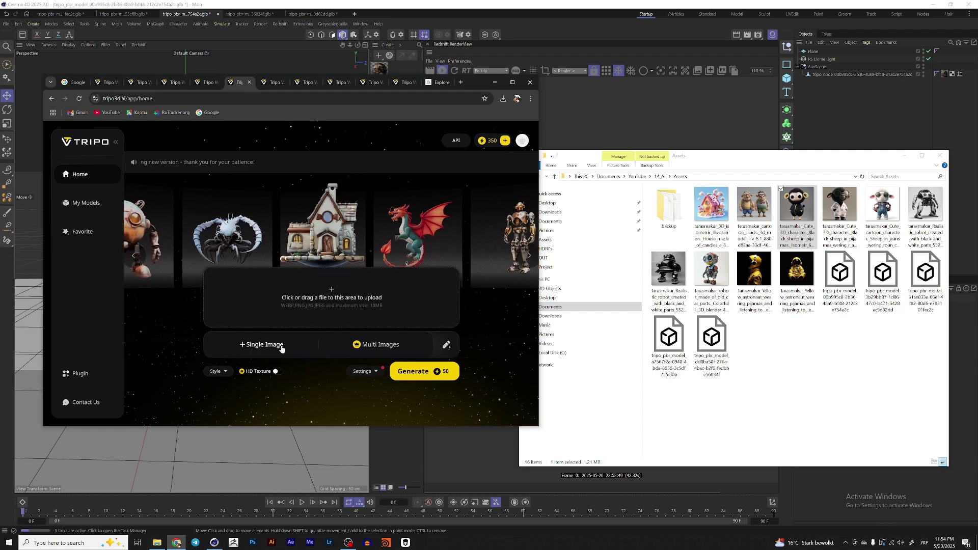
drag(798, 212, 295, 321)
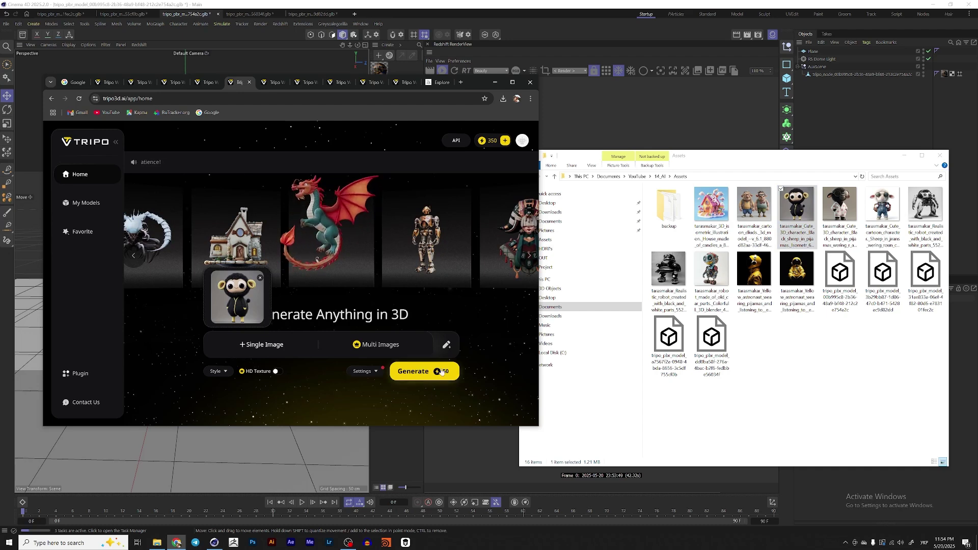
click(260, 278)
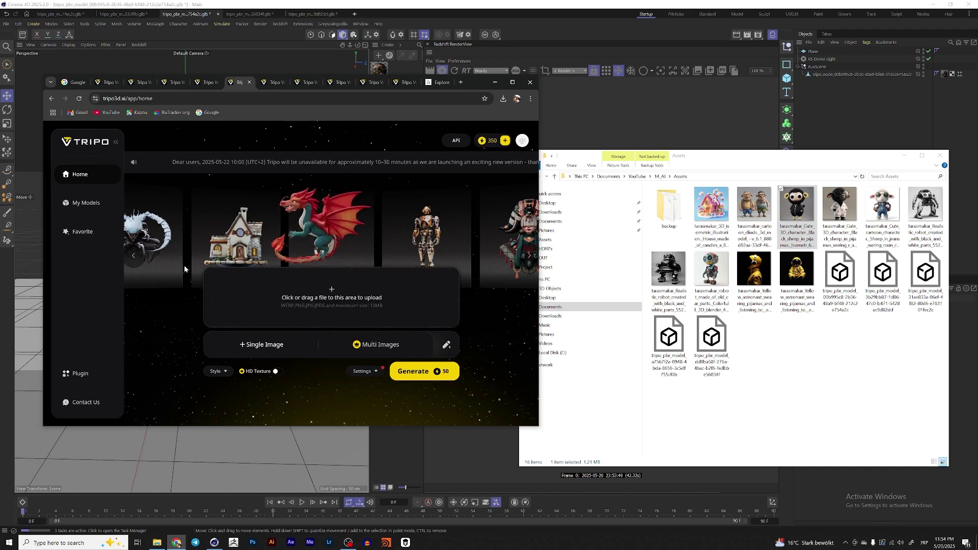
Open the candy house from My Models and compare the 3D model with its source illustration from the Assets folder
click(95, 210)
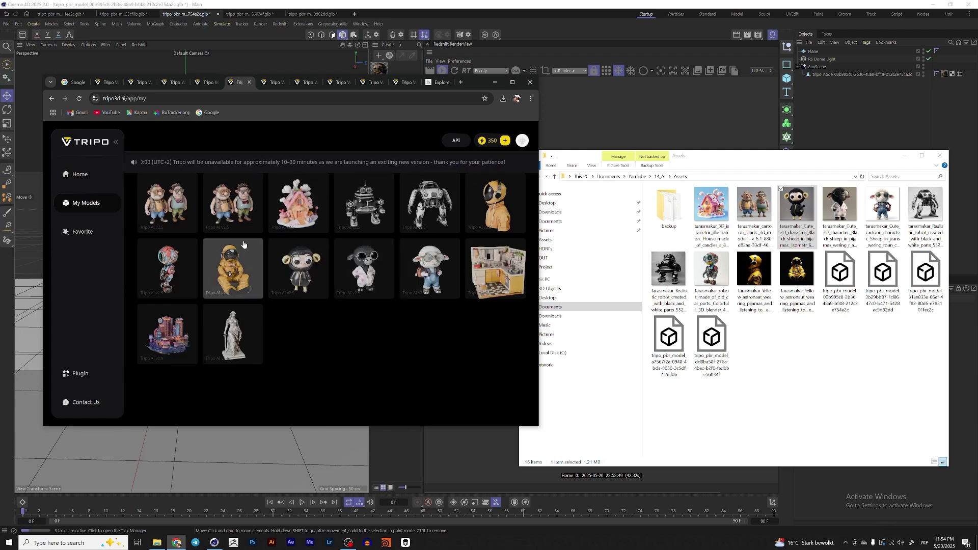
click(306, 214)
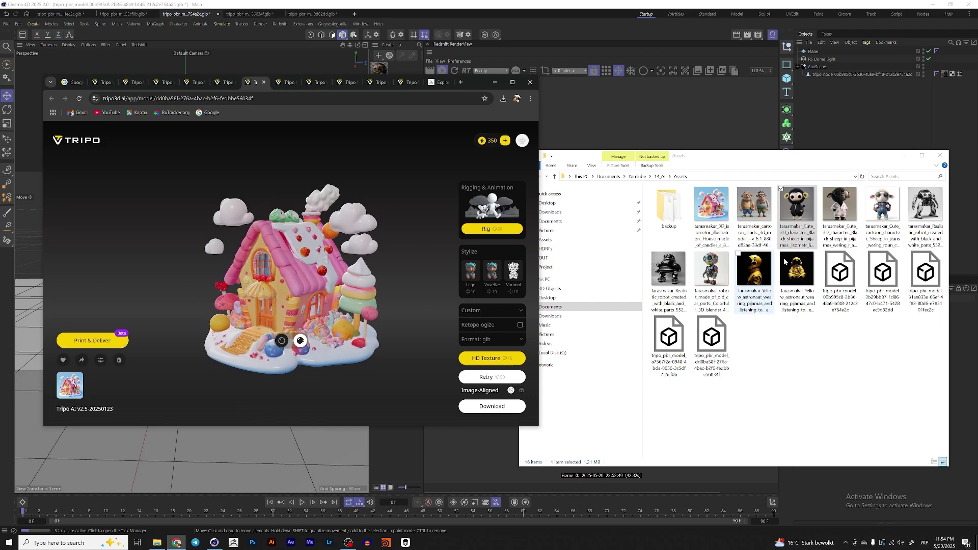
double_click(712, 206)
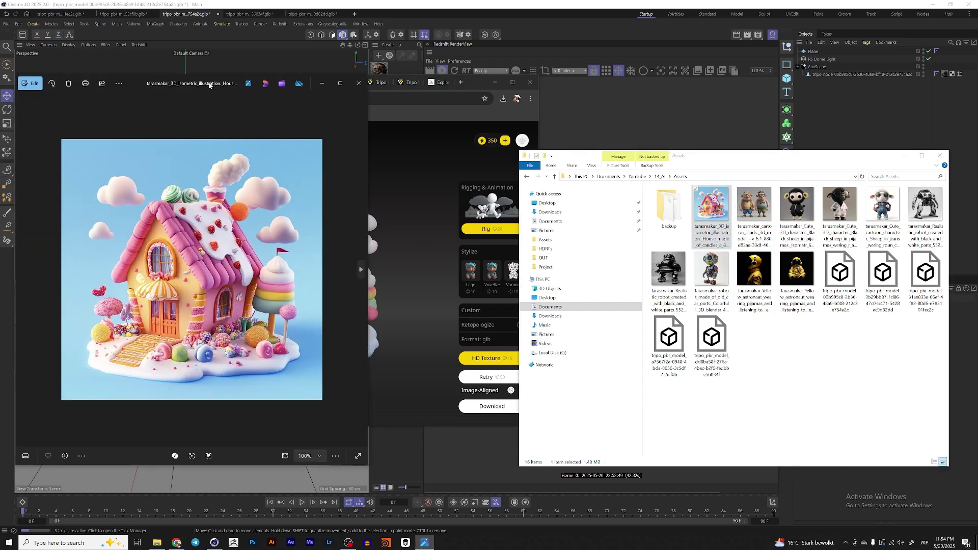
drag(209, 85, 769, 84)
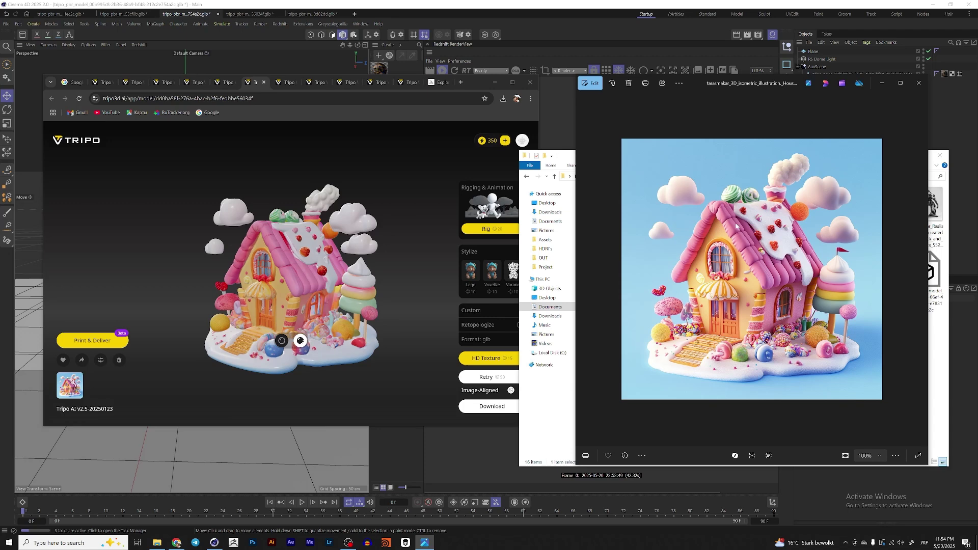
drag(364, 274, 350, 301)
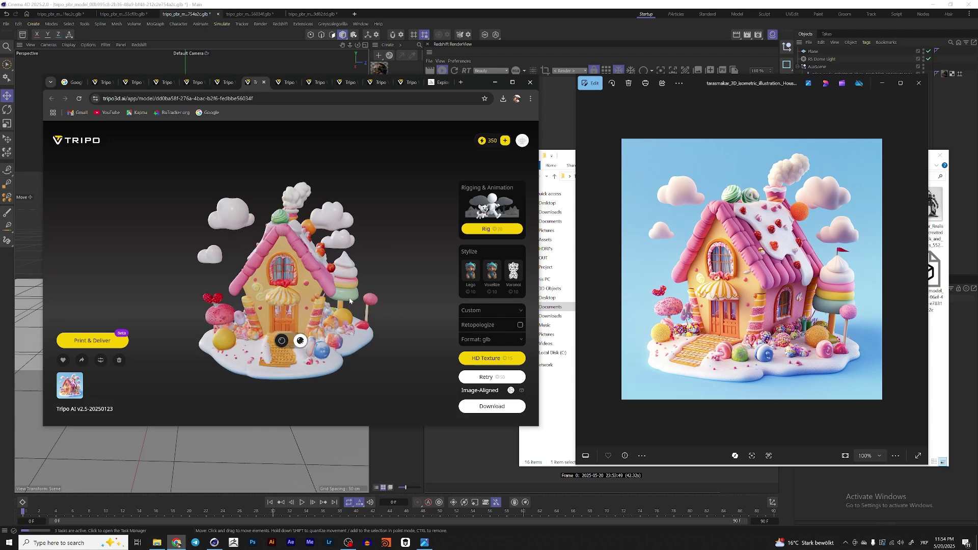
click(920, 82)
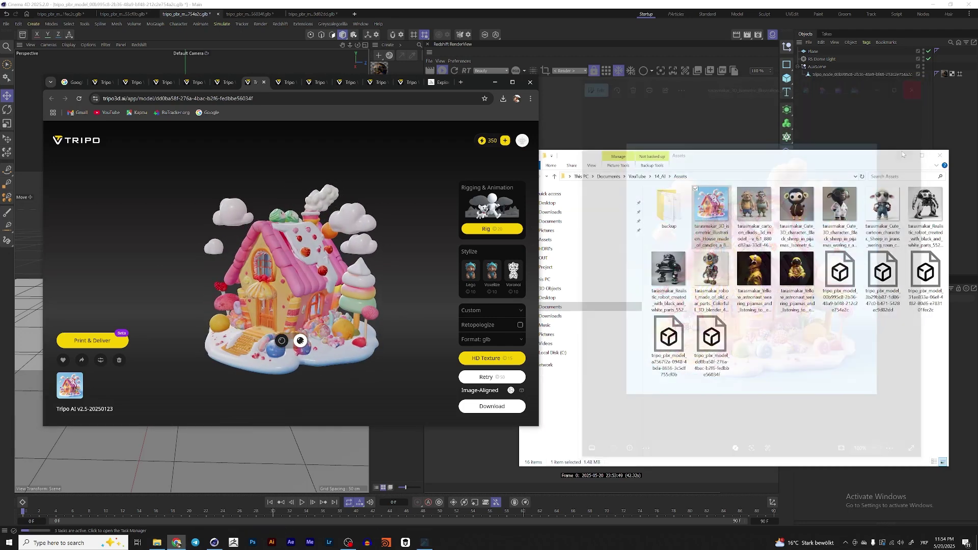
Open the white car robot's source image from the Assets folder and its generated 3D model from My Models
double_click(925, 207)
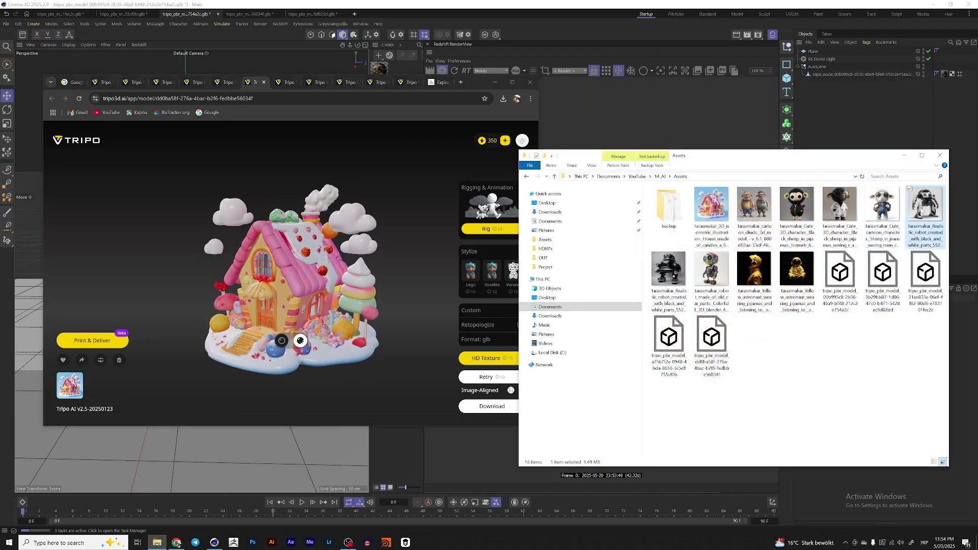
click(287, 82)
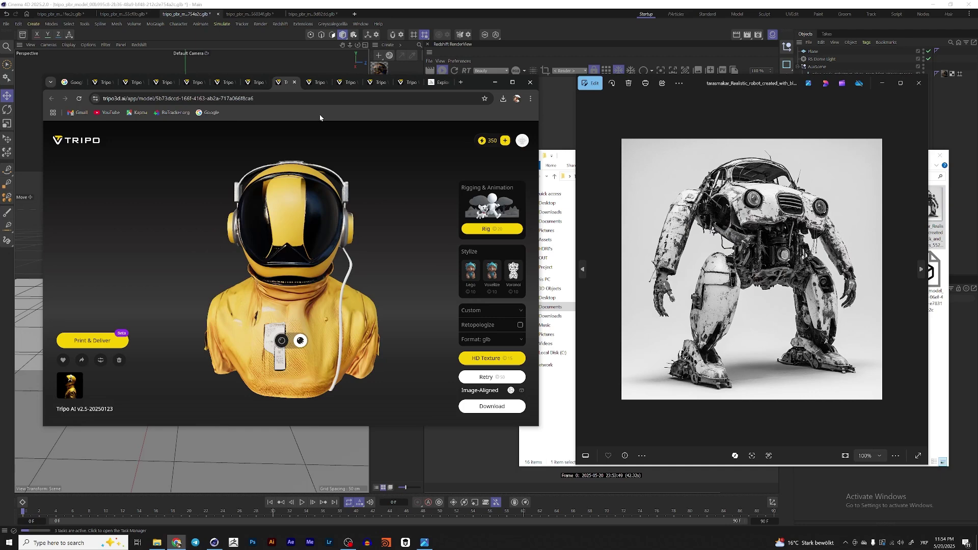
click(318, 85)
click(349, 84)
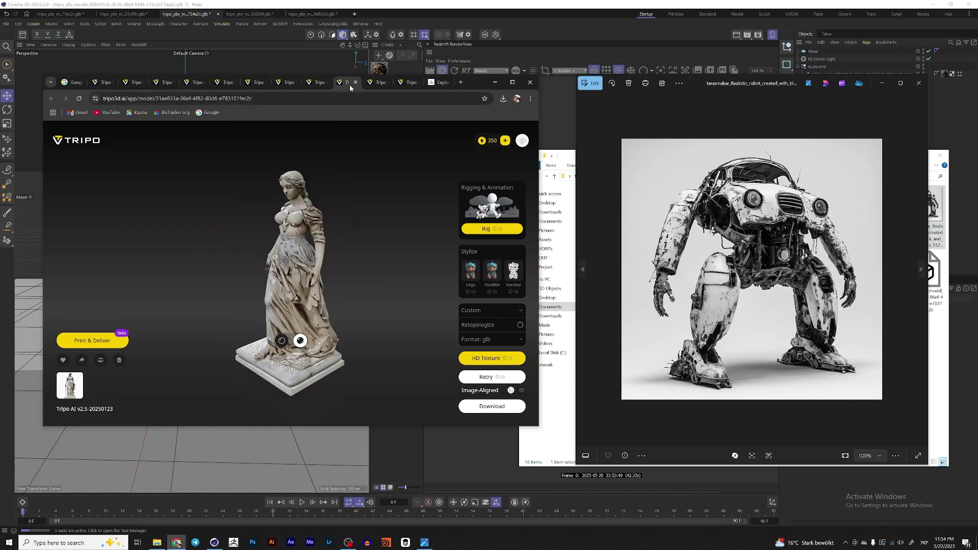
click(195, 85)
click(429, 205)
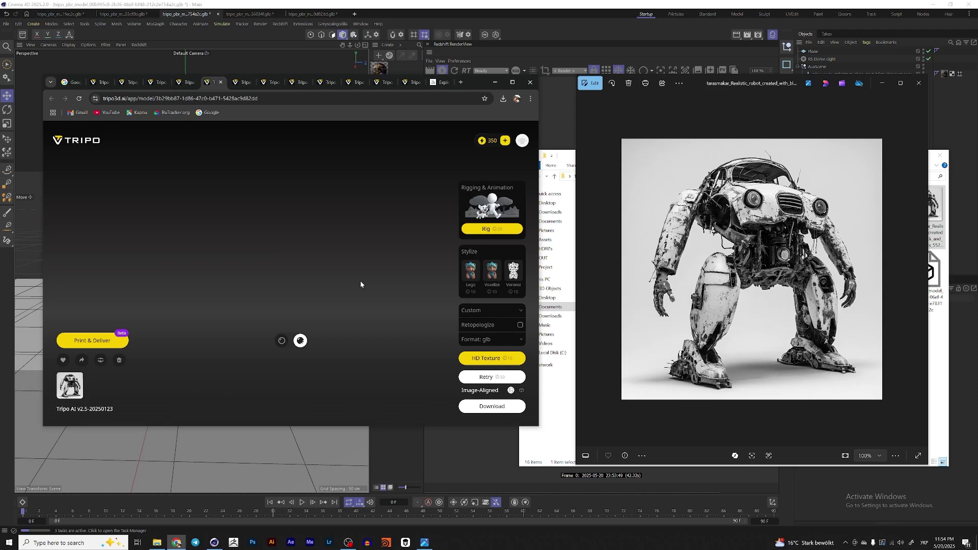
Compare the robot's 3D model with its source image up close and from the side, and close the image
scroll(358, 280, up, 5)
drag(358, 280, 322, 275)
scroll(717, 176, up, 5)
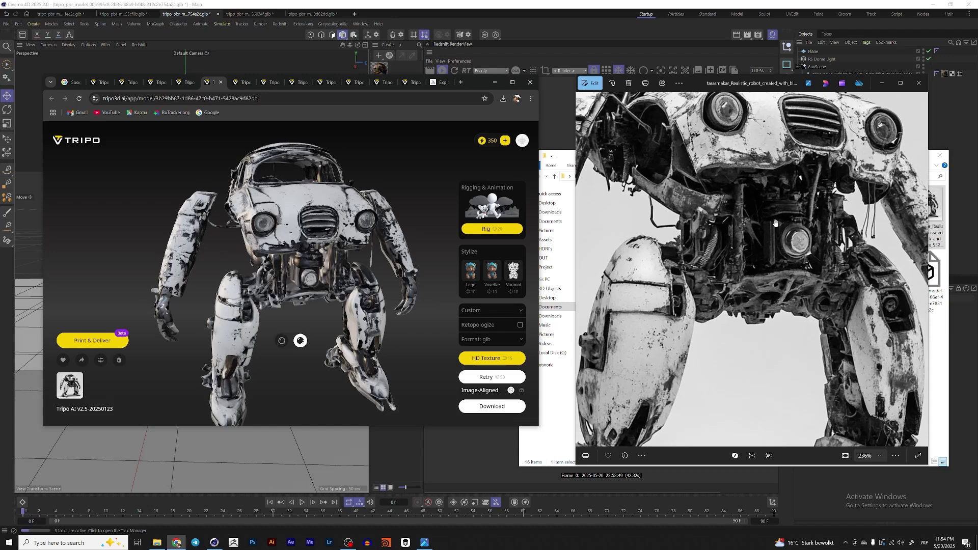
scroll(752, 220, down, 1)
drag(795, 193, 767, 250)
scroll(767, 250, down, 3)
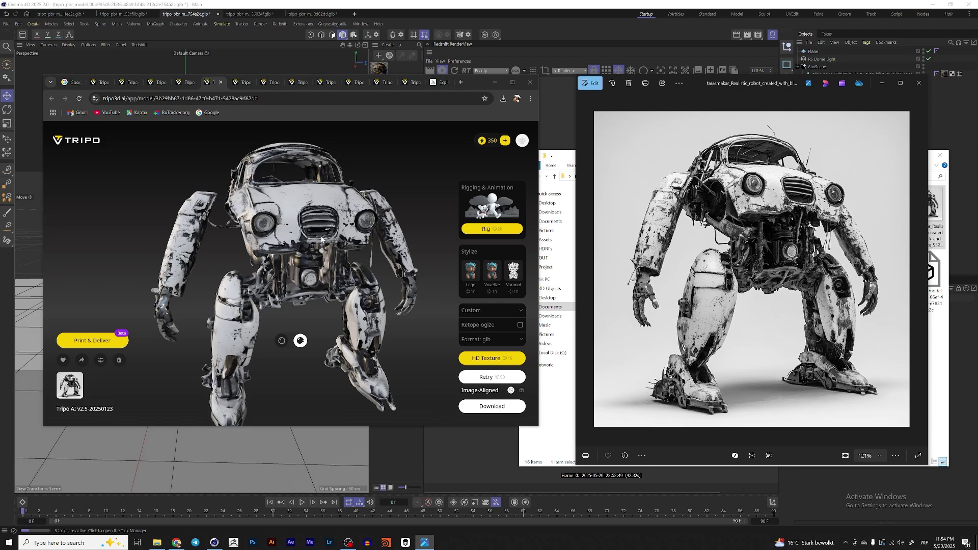
drag(321, 239, 281, 298)
scroll(359, 250, down, 3)
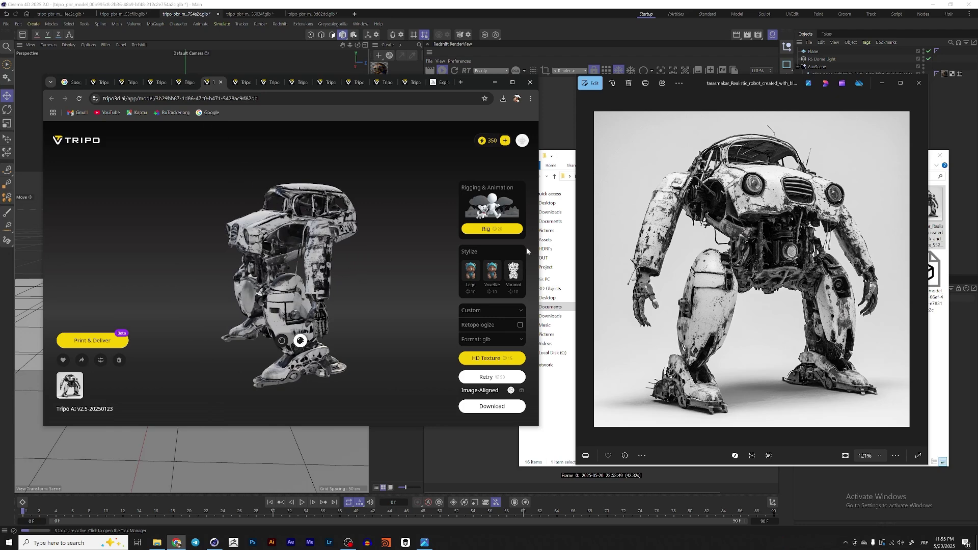
click(921, 81)
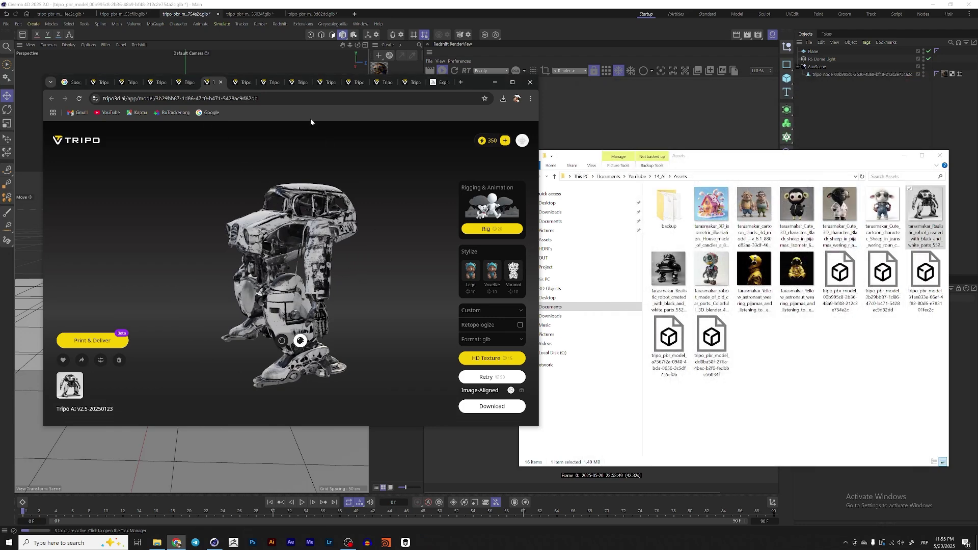
Open the yellow astronaut's source image from the Assets folder and bring up its generated 3D model in Tripo
click(275, 83)
click(300, 83)
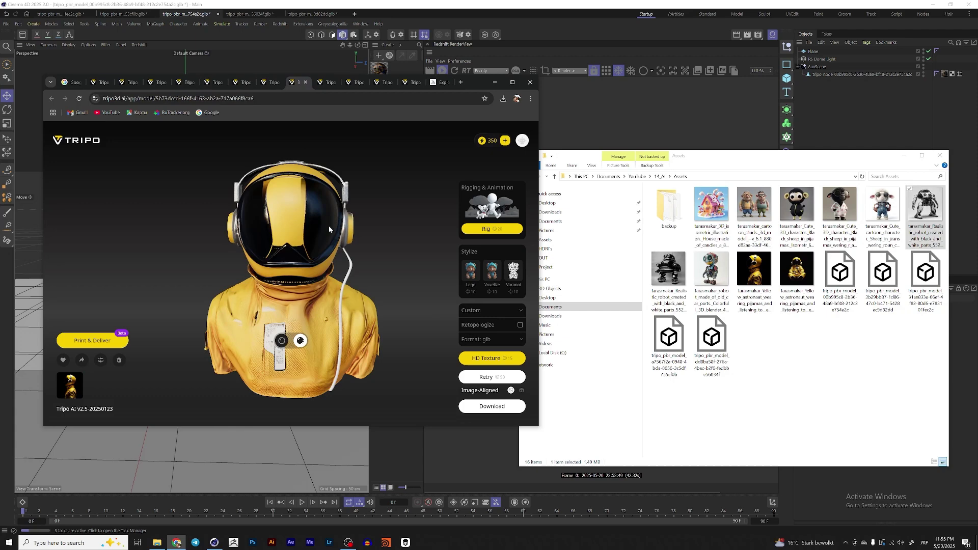
click(326, 83)
mouse_move(315, 257)
mouse_down()
mouse_move(344, 260)
mouse_move(304, 268)
mouse_move(358, 257)
mouse_move(332, 255)
mouse_up()
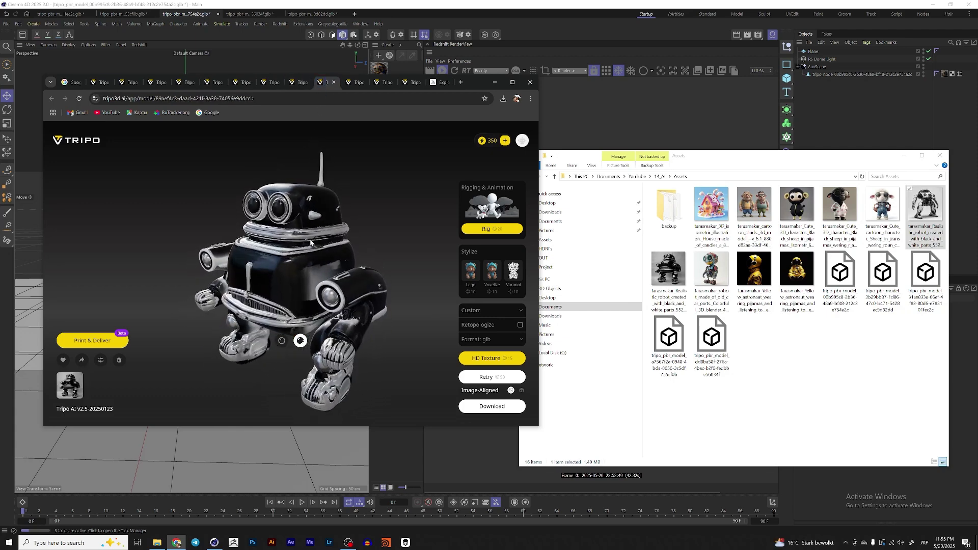
double_click(755, 269)
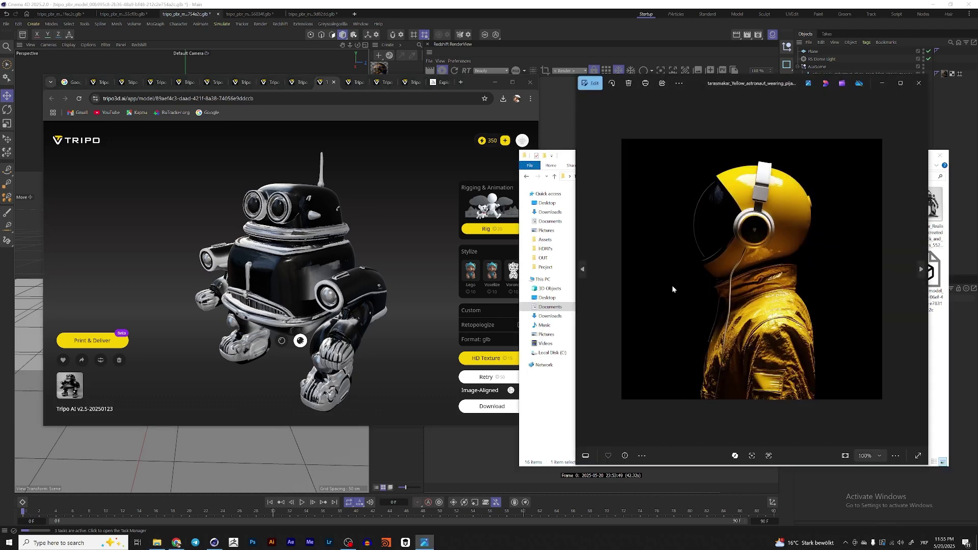
click(296, 83)
Compare the astronaut's 3D model with its source image from the front, side and back
drag(331, 288, 296, 187)
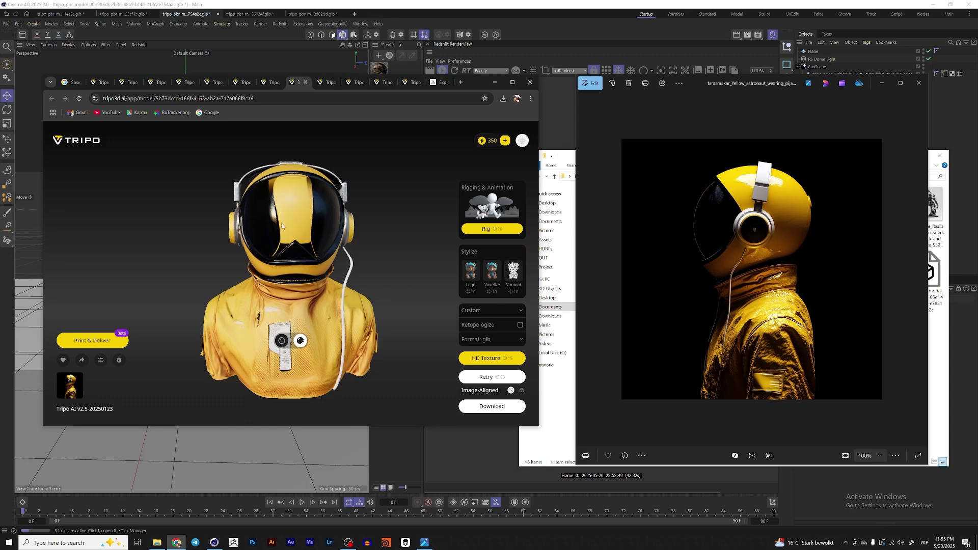
drag(342, 234, 248, 279)
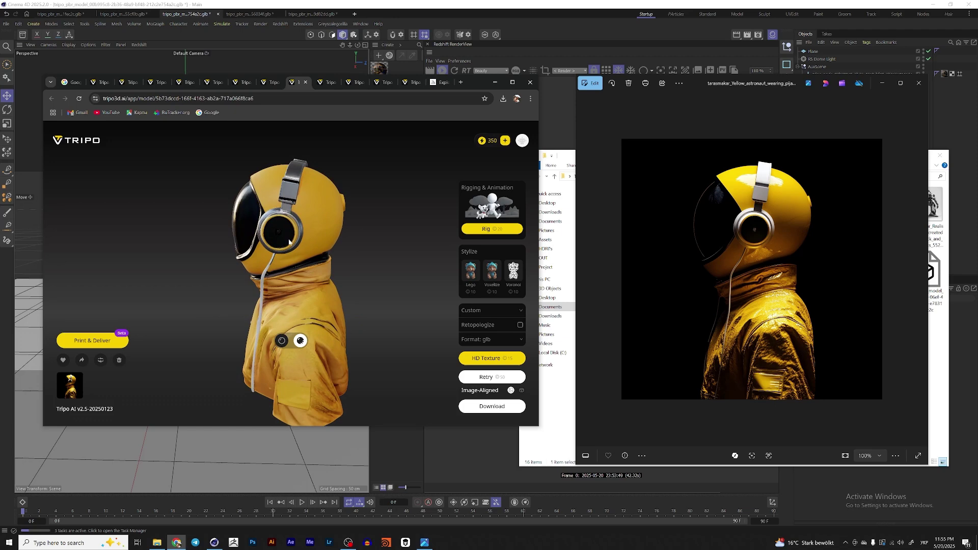
drag(289, 242, 343, 221)
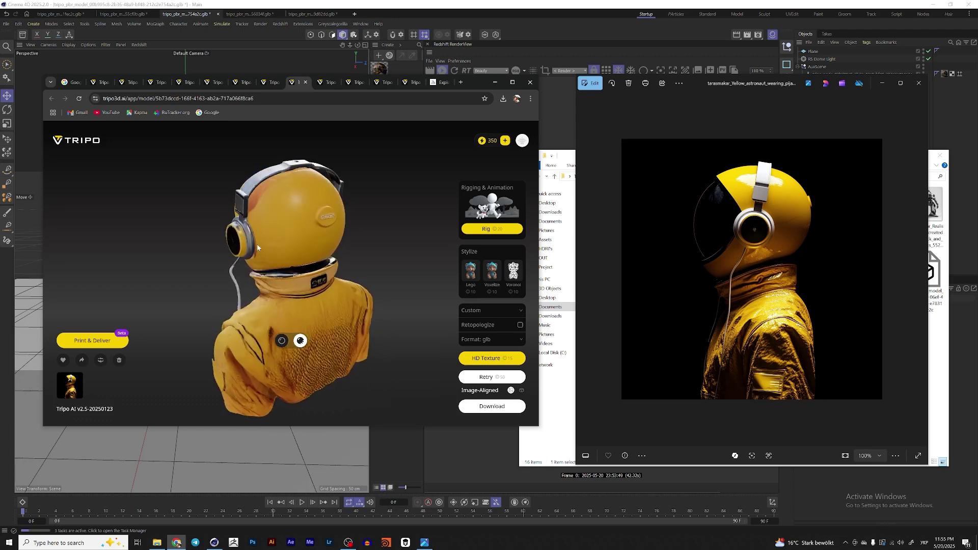
drag(257, 248, 298, 240)
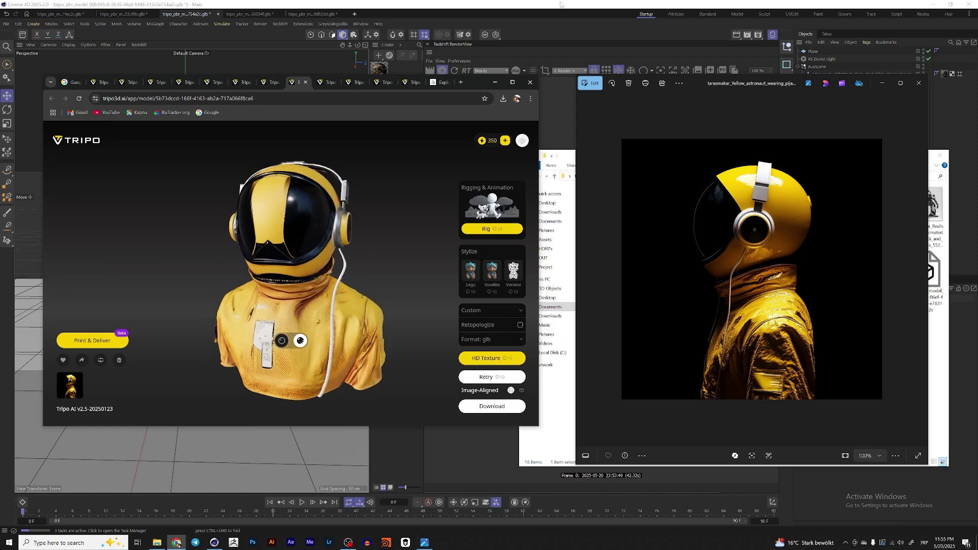
Switch to Cinema 4D, select the two-character model and frame it closer in the viewport and Redshift render
click(594, 8)
alt+drag(198, 255, 234, 250)
click(235, 254)
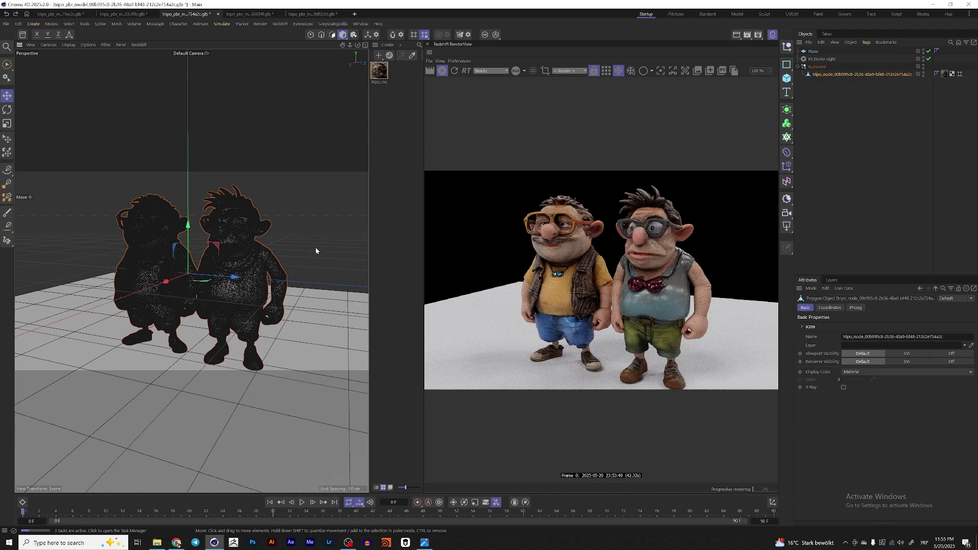
alt+drag(316, 250, 258, 276)
scroll(233, 258, up, 3)
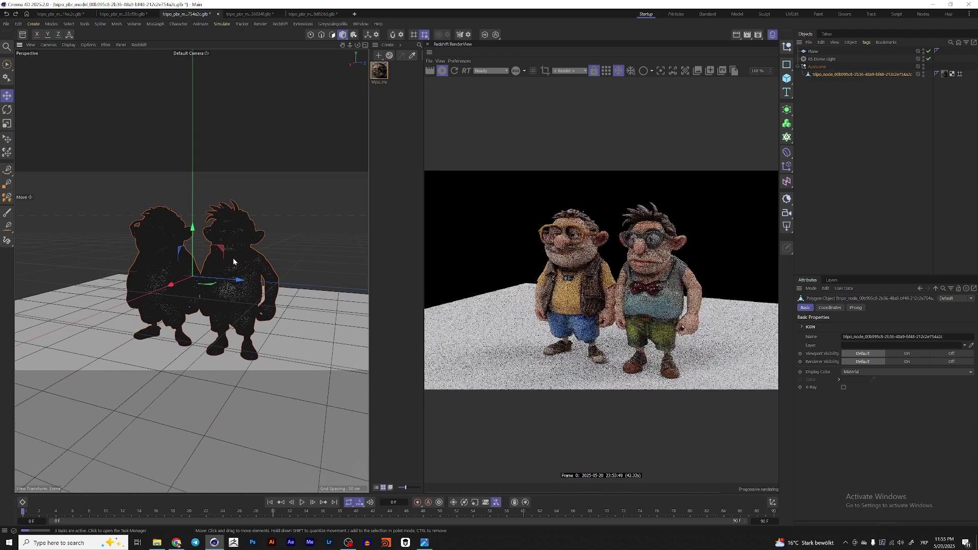
Activate Fill Selection in polygon mode on the two-character model, and select and deselect all its polygons
click(332, 34)
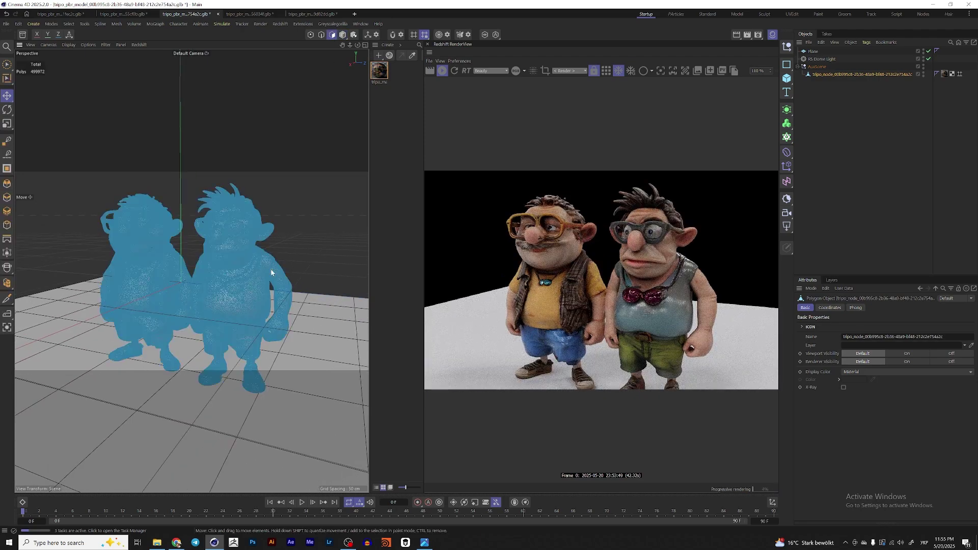
key(u)
key(f)
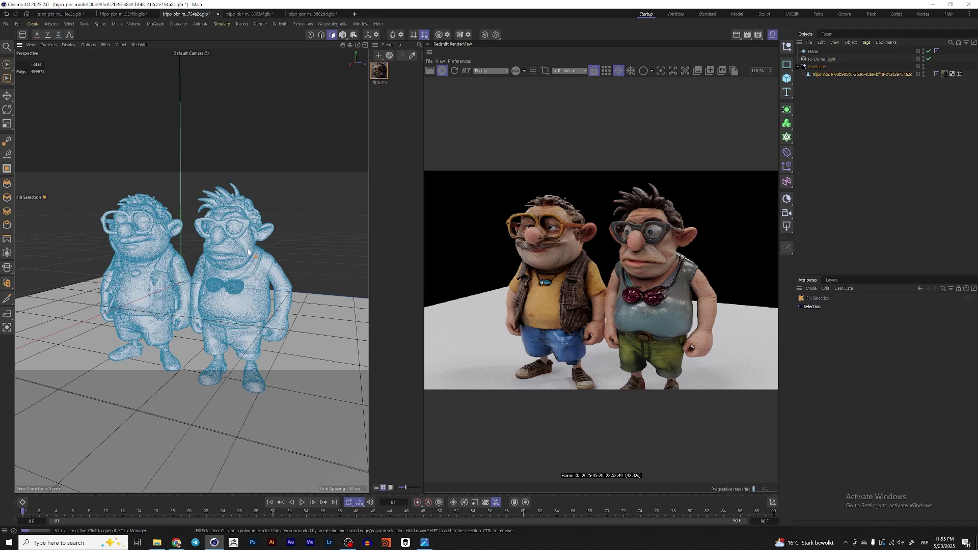
key(ctrl+a)
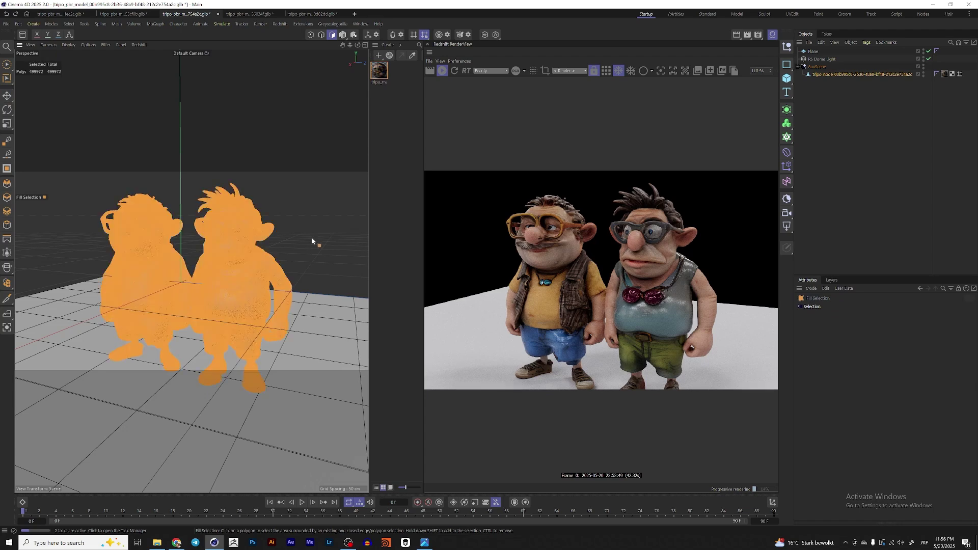
key(ctrl+shift+a)
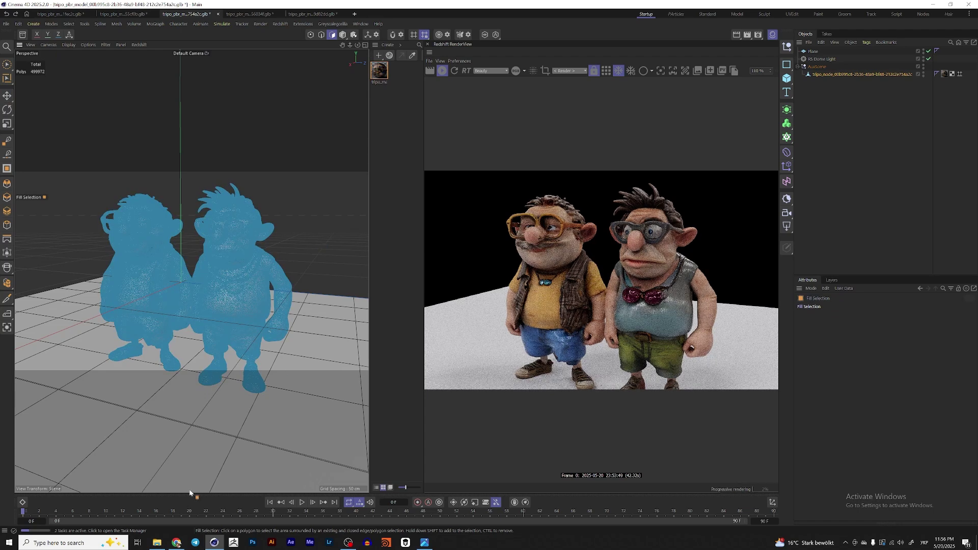
Try to import the two-character GLB file from the Assets folder with the default glTF import settings
click(157, 543)
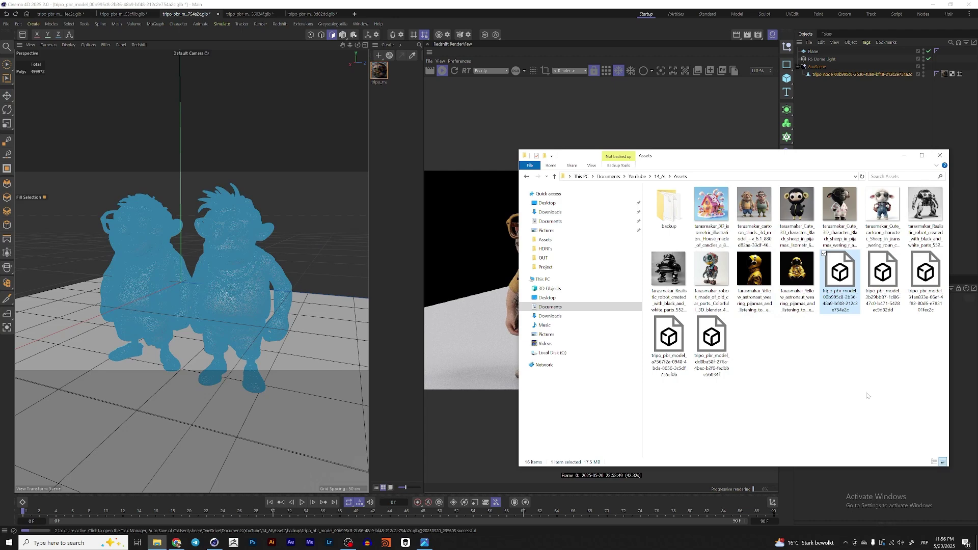
drag(852, 285, 244, 245)
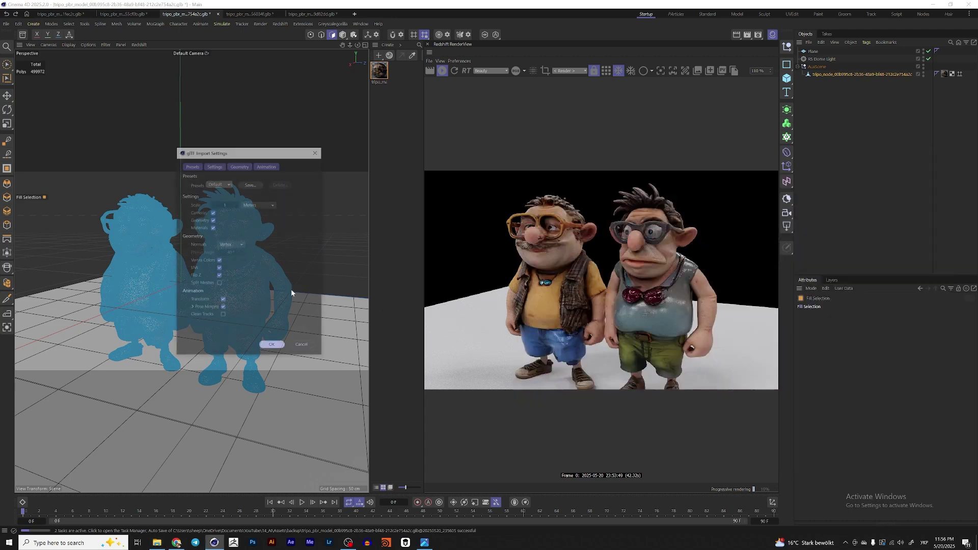
click(273, 347)
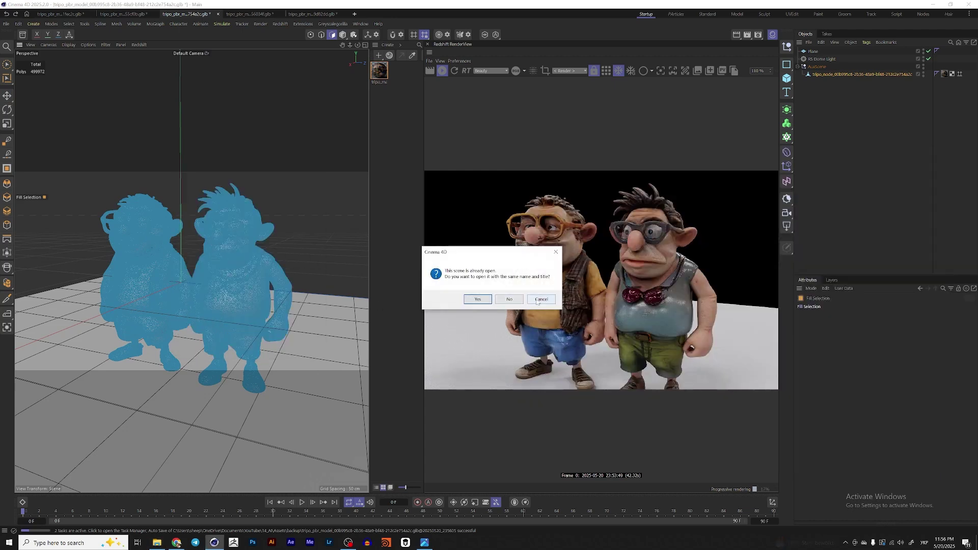
click(510, 301)
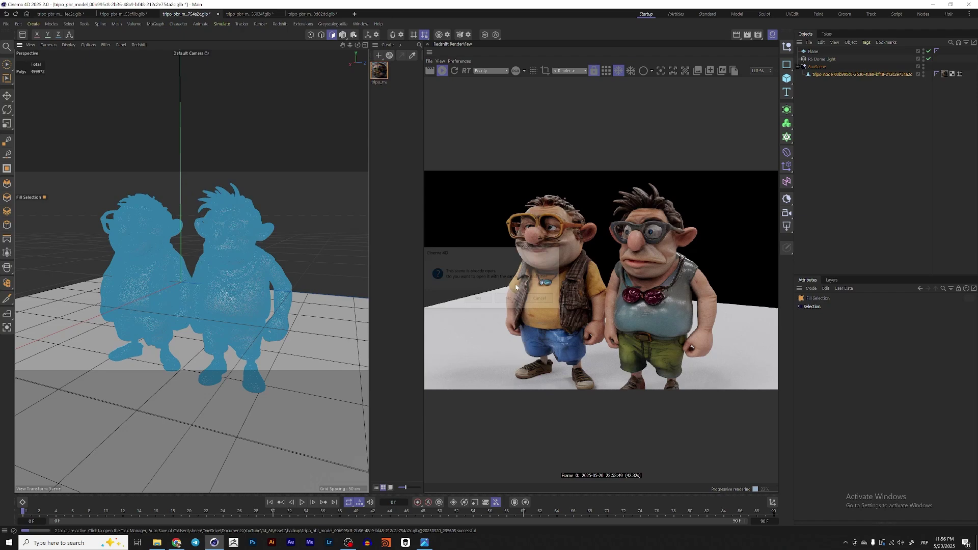
Examine the texture nodes feeding the two-character model's Redshift material in the Node Editor, and close the editor
alt+drag(244, 250, 240, 256)
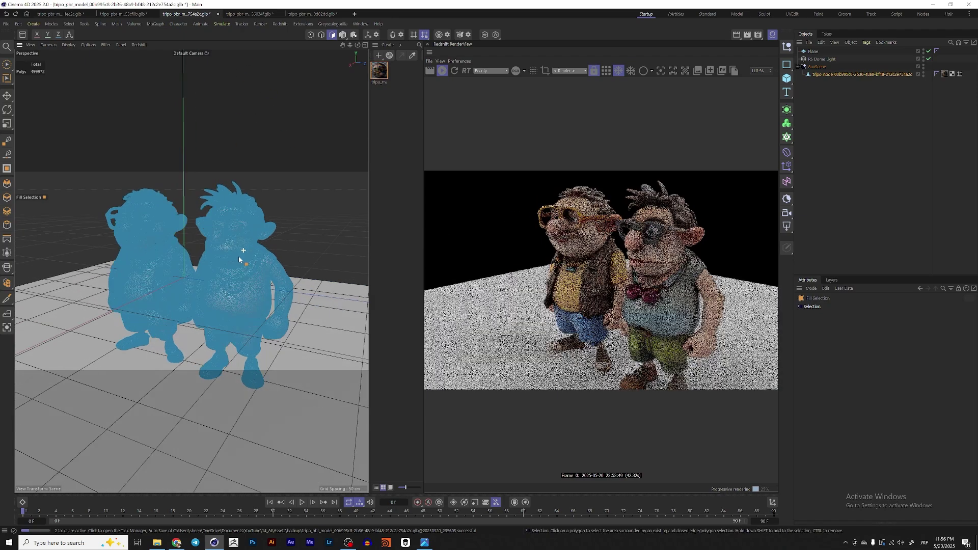
alt+middle_drag(239, 249, 247, 227)
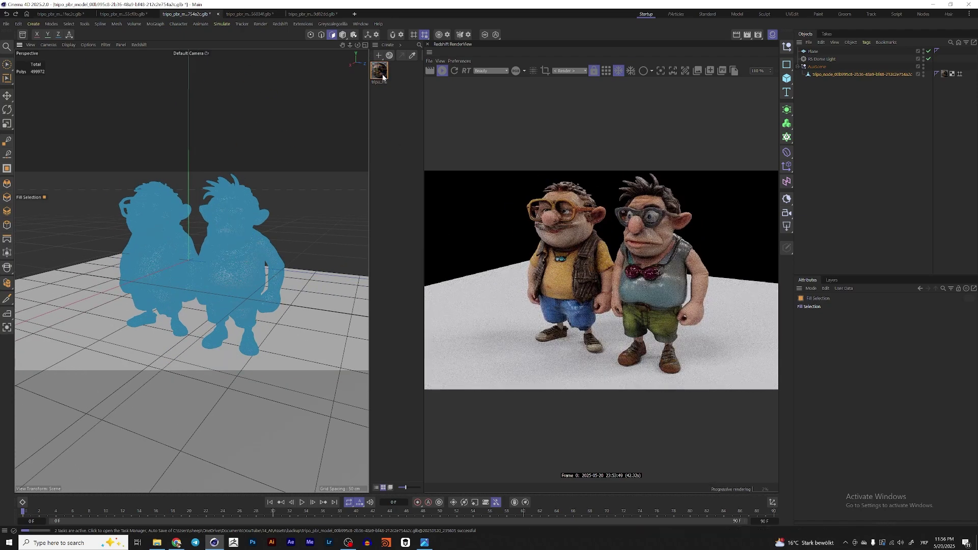
double_click(380, 70)
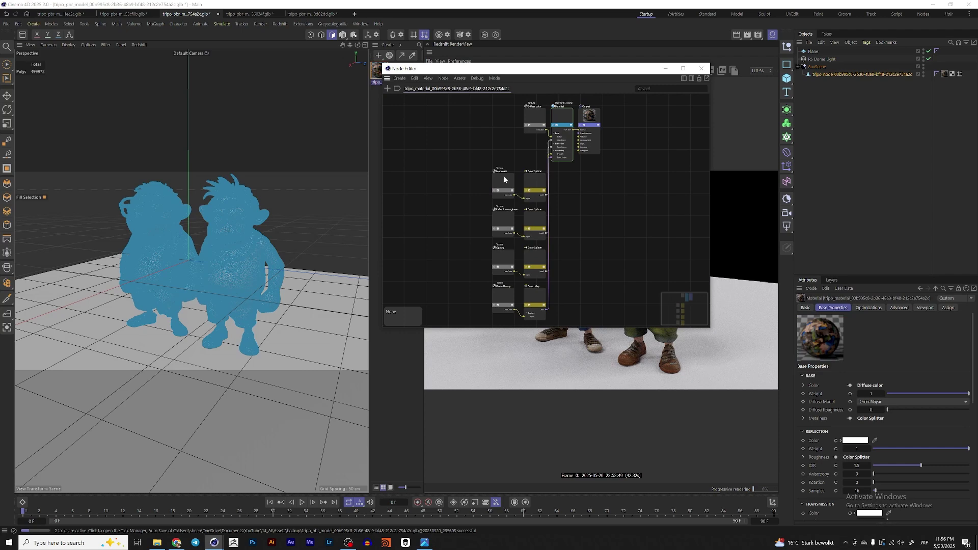
scroll(503, 178, up, 5)
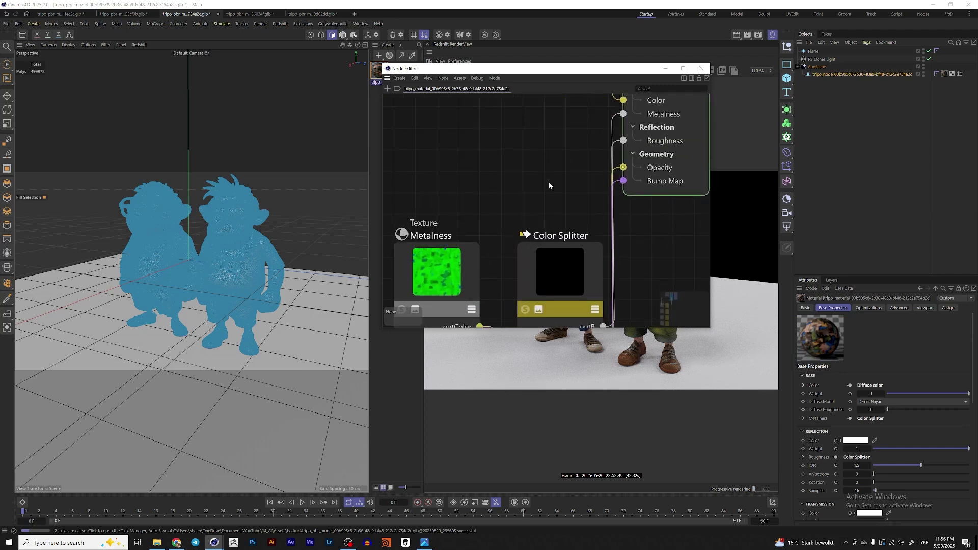
scroll(552, 176, down, 4)
scroll(564, 139, up, 5)
scroll(554, 161, down, 5)
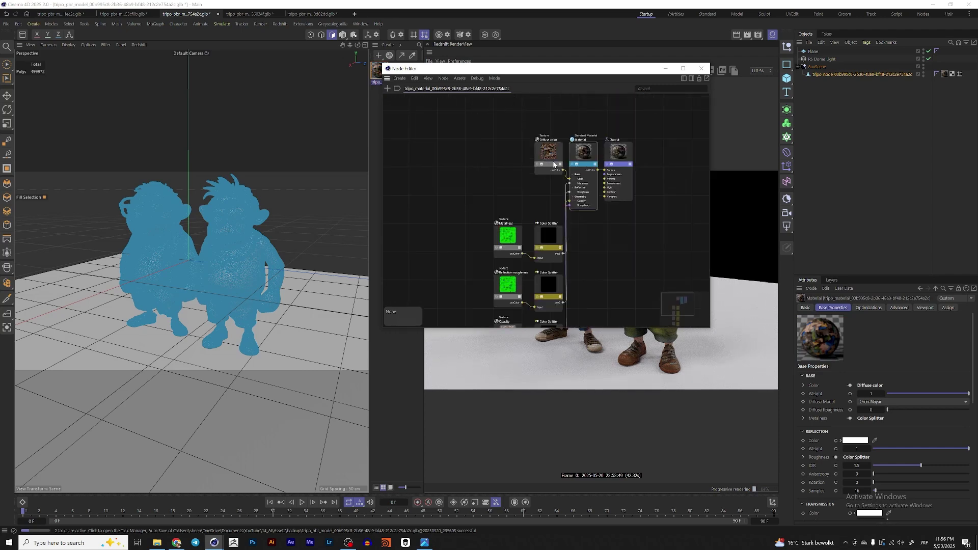
scroll(510, 219, up, 5)
click(701, 69)
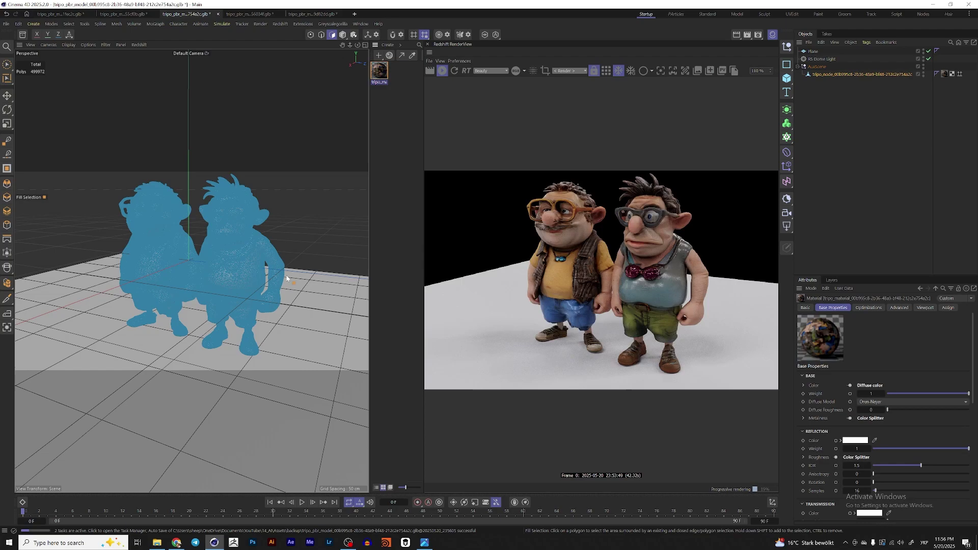
Return to model mode and inspect the characters' wireframe and Redshift render up close
click(343, 34)
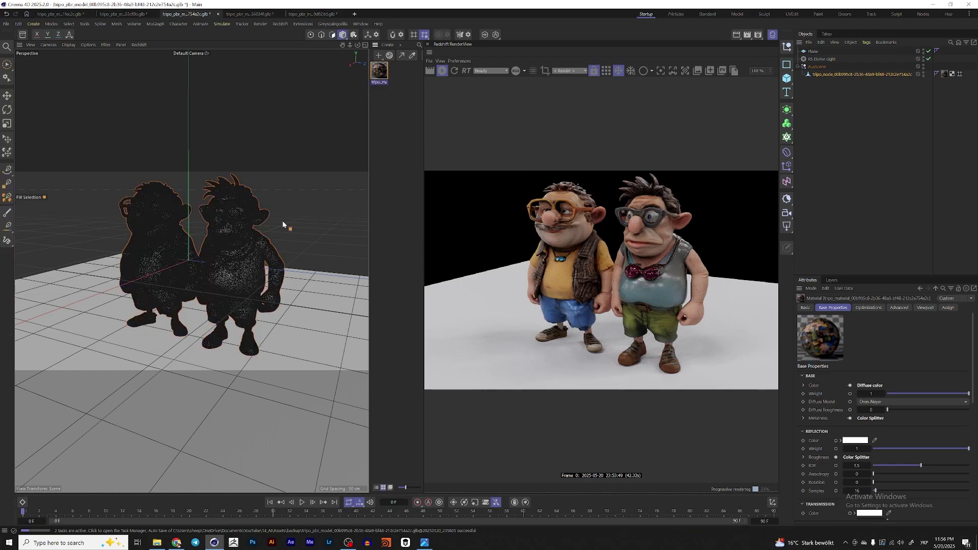
alt+drag(187, 255, 273, 270)
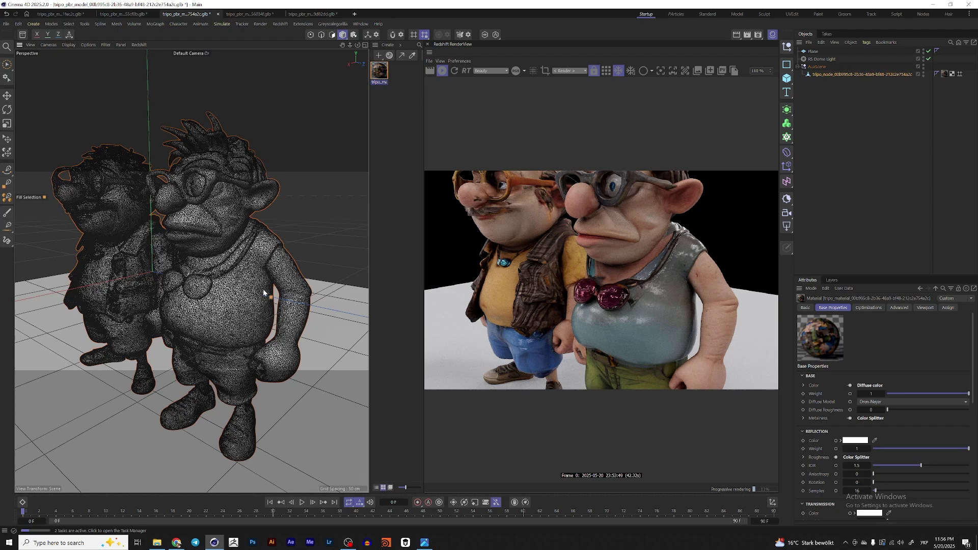
scroll(264, 293, down, 2)
scroll(254, 263, down, 1)
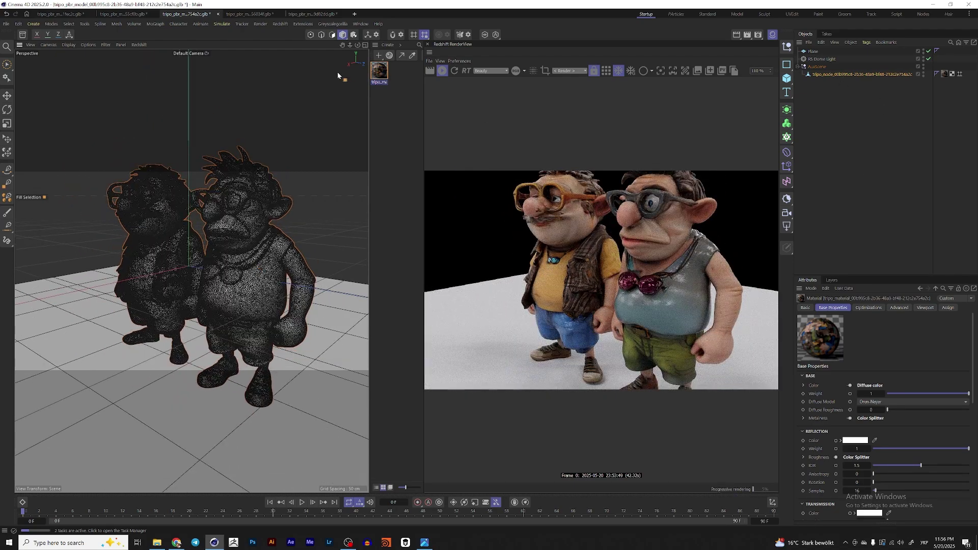
Check the mesh for disconnected patches in polygon mode by fill-selecting pieces from the right-hand character's shoulder to his belly
click(332, 35)
scroll(226, 189, up, 3)
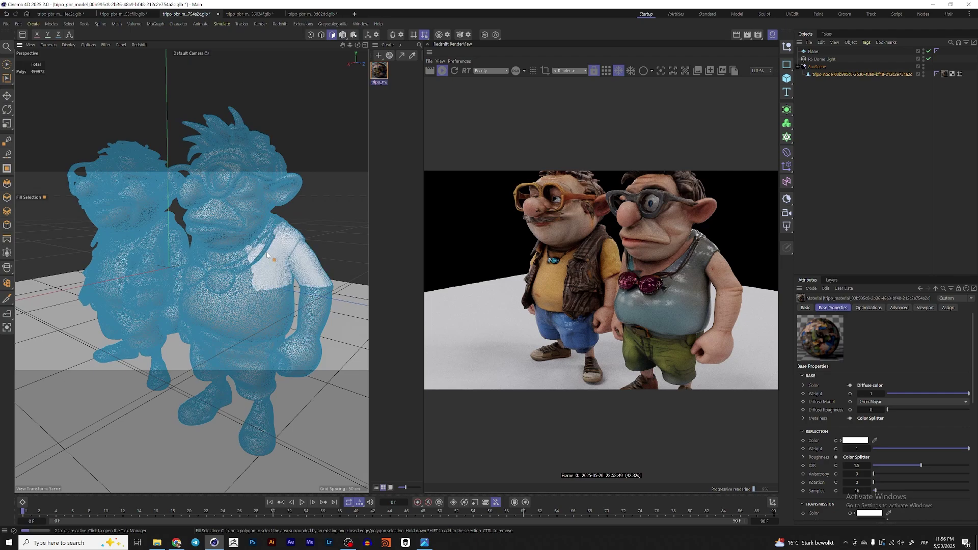
alt+drag(233, 274, 261, 258)
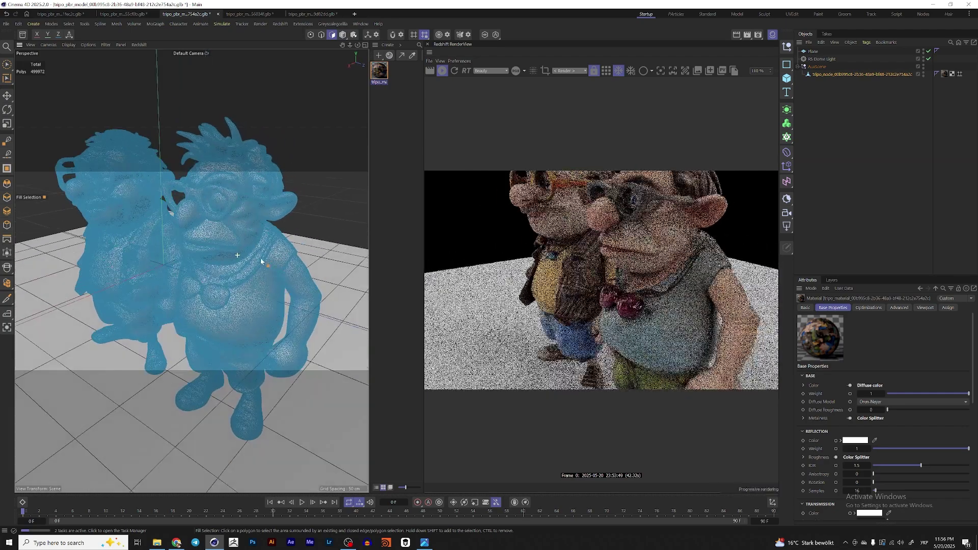
scroll(235, 229, up, 3)
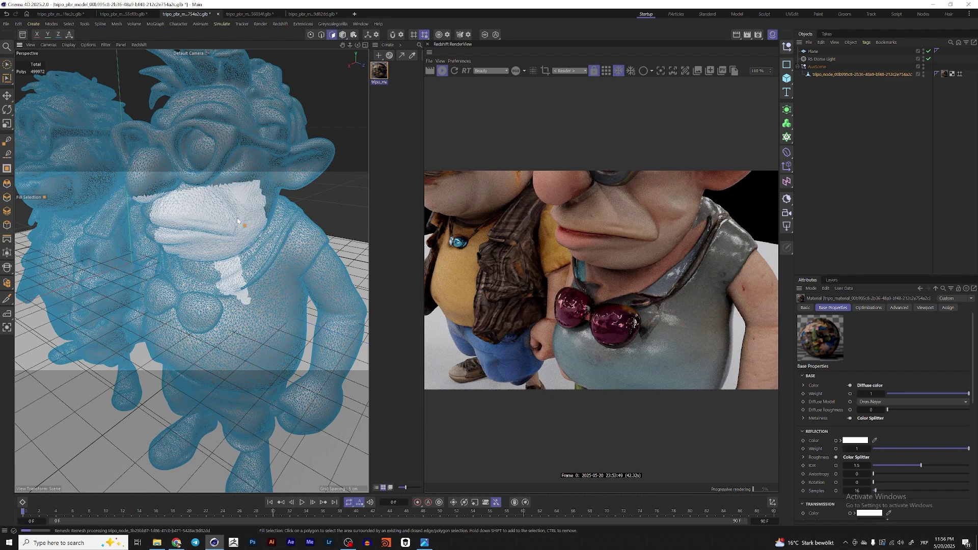
click(326, 269)
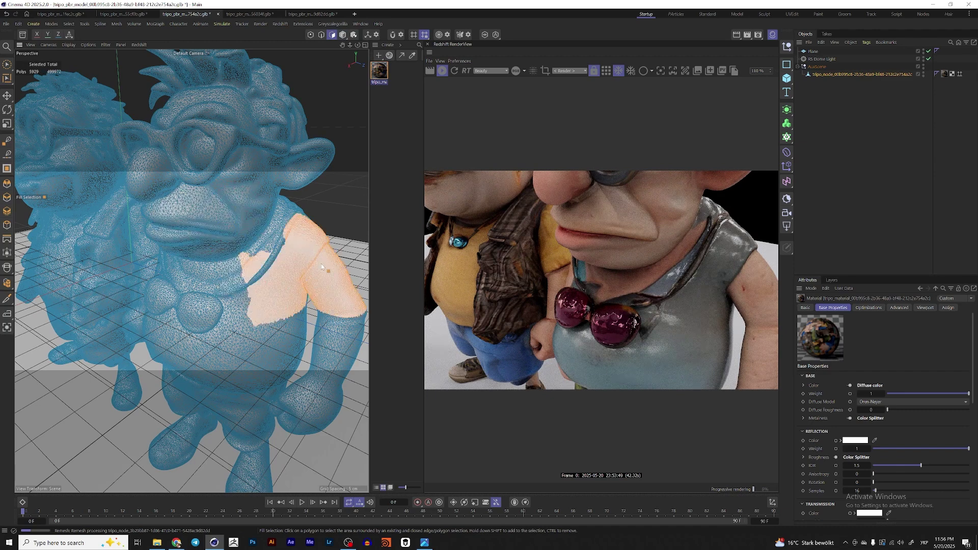
click(290, 347)
click(237, 356)
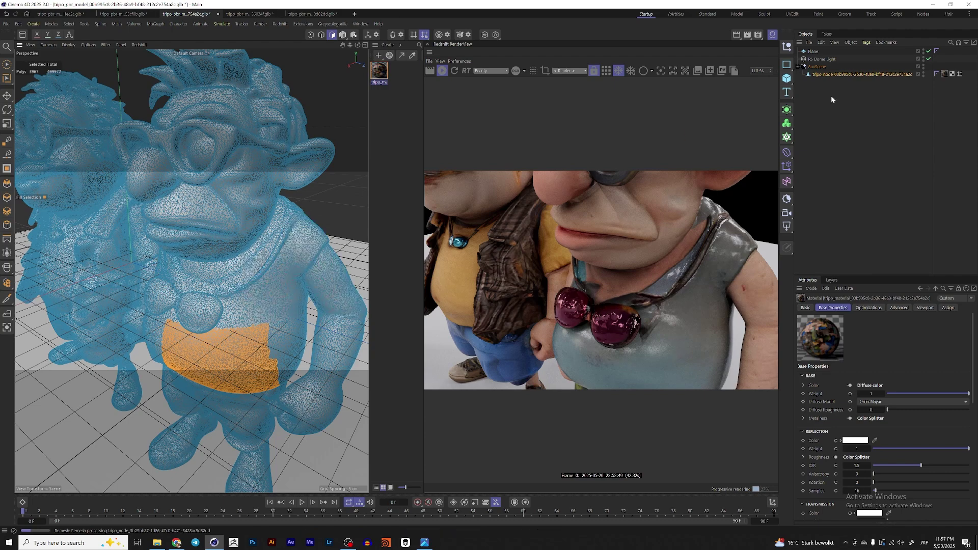
Select all polygons and optimize the mesh with Polygons, Unused Points and Points enabled and a 0.001 cm tolerance
click(300, 219)
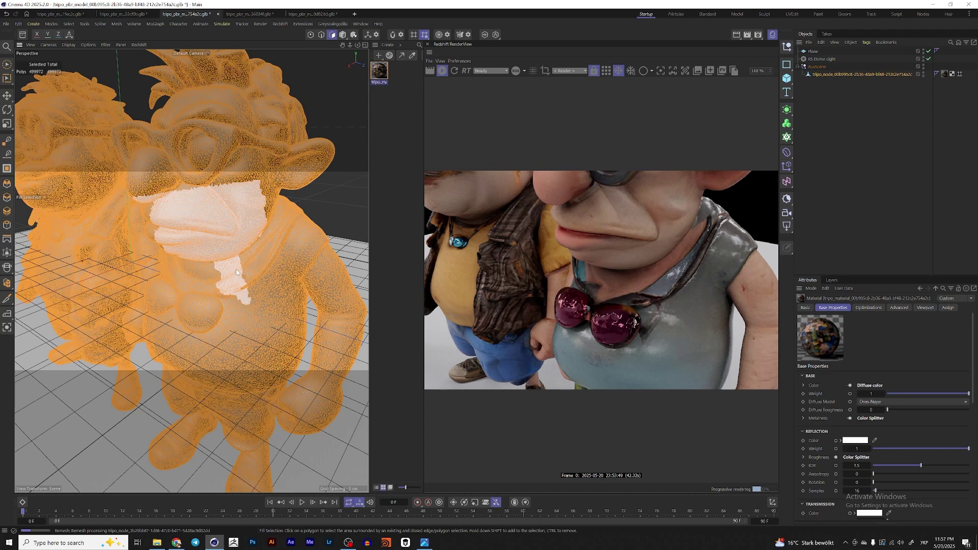
key(u)
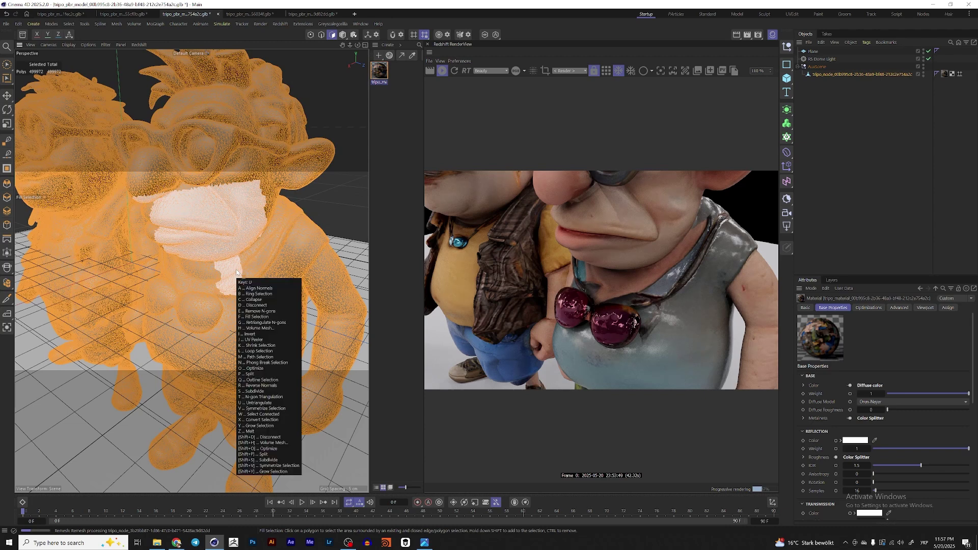
key(o)
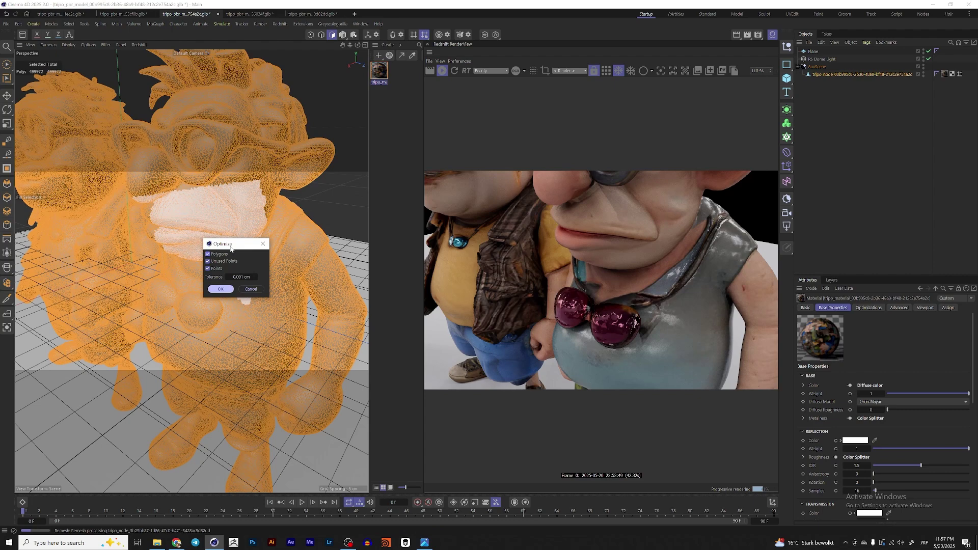
drag(231, 248, 301, 238)
click(293, 280)
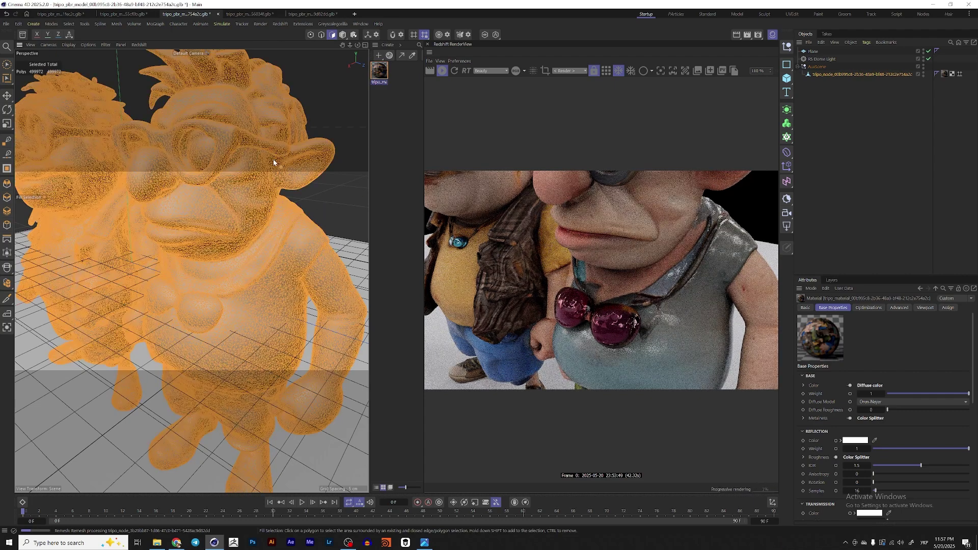
Exclude the right-hand character's bow tie from the full polygon selection by fill-selecting its connected piece
scroll(247, 152, down, 3)
ctrl+click(219, 322)
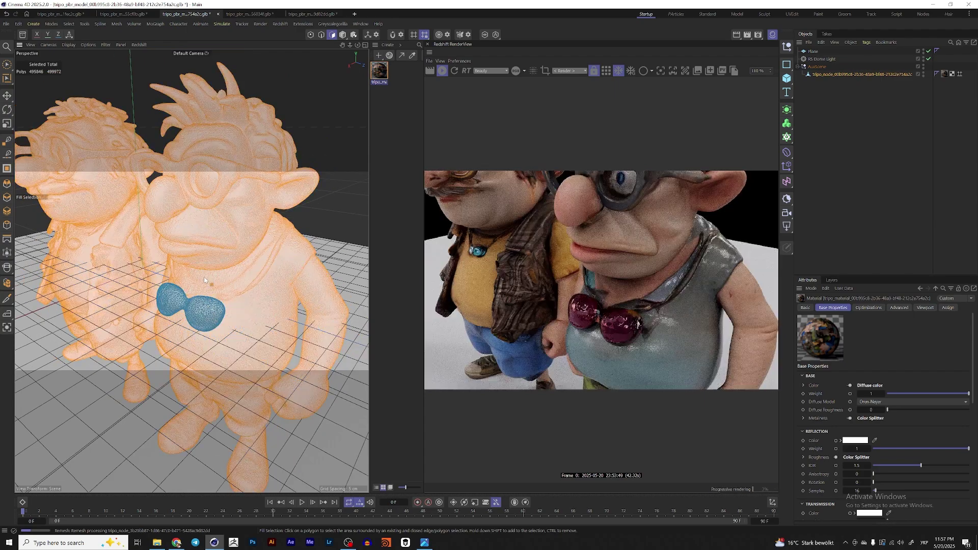
mouse_move(181, 302)
alt+mouse_down()
mouse_move(224, 267)
mouse_move(174, 290)
alt+mouse_up()
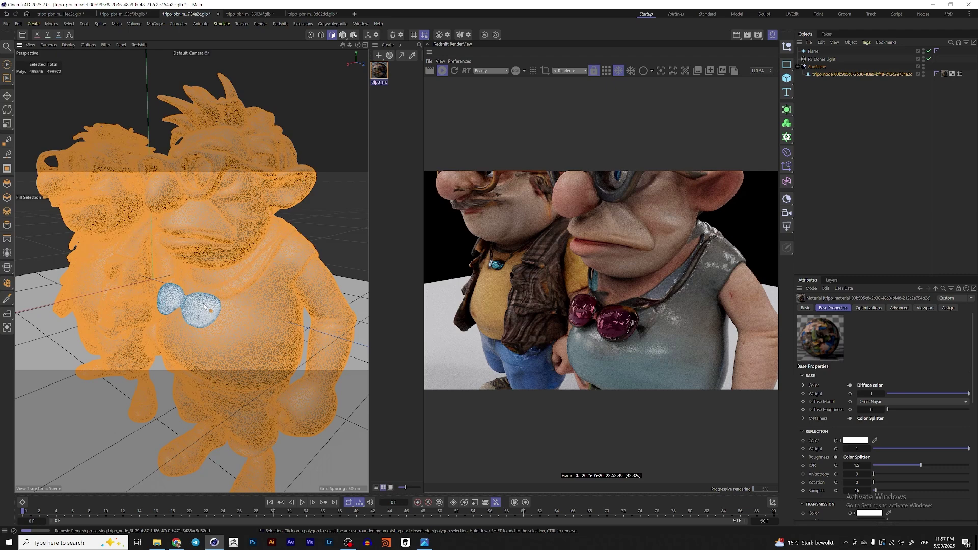
Select the two-character mesh object and return to model mode with the Move tool active
click(843, 76)
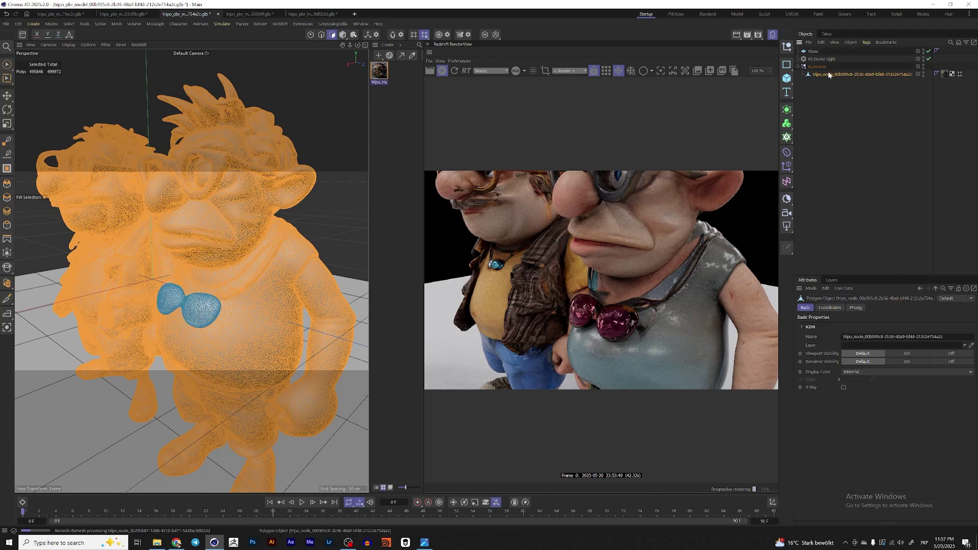
click(788, 109)
click(343, 34)
key(e)
Inspect the two characters' wireframe and Redshift render from the side and front, both close up and from a distance
scroll(265, 257, down, 4)
alt+drag(270, 256, 297, 207)
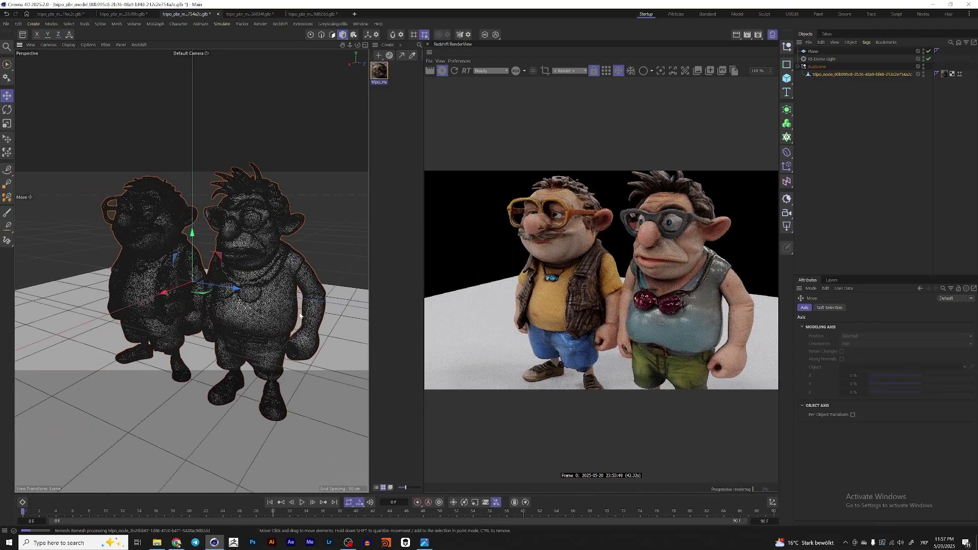
alt+drag(281, 279, 245, 278)
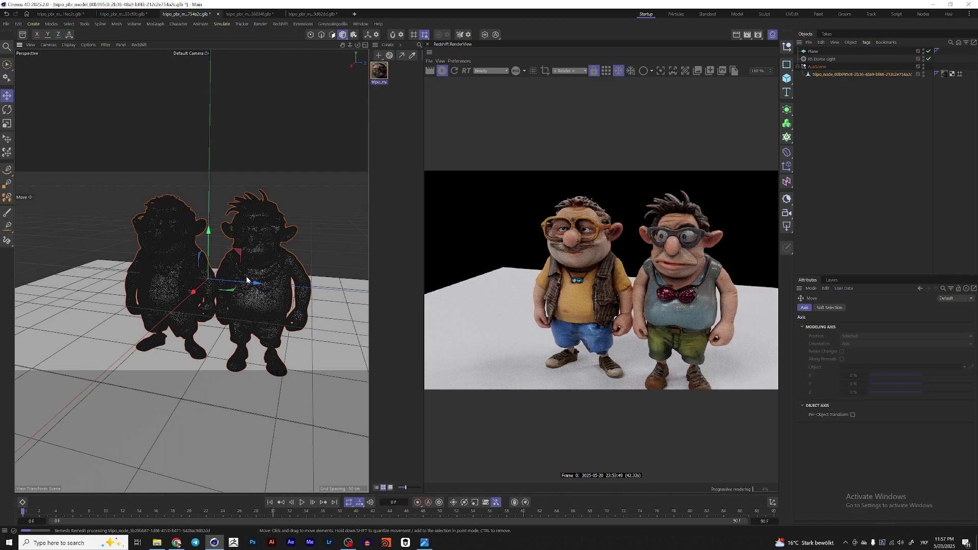
scroll(280, 282, up, 3)
alt+drag(280, 282, 263, 265)
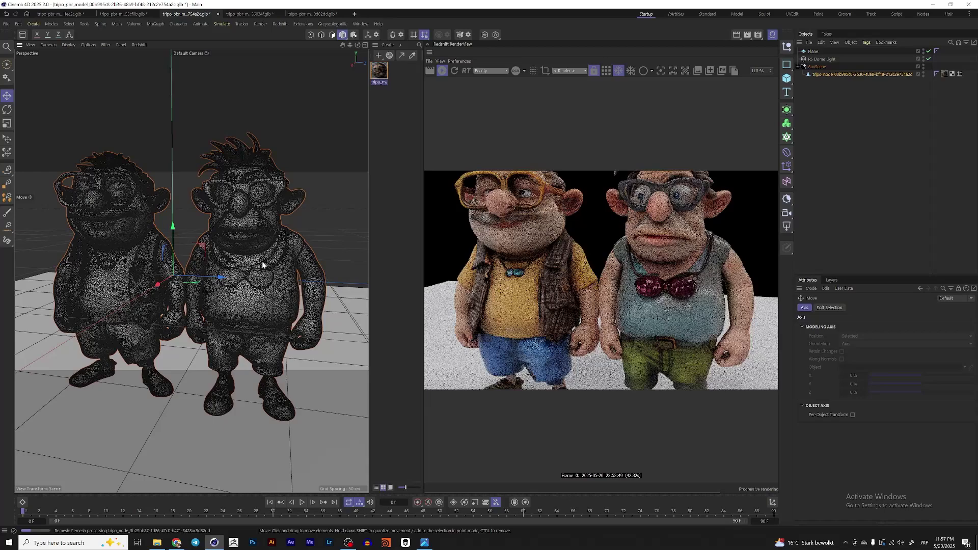
scroll(263, 265, down, 2)
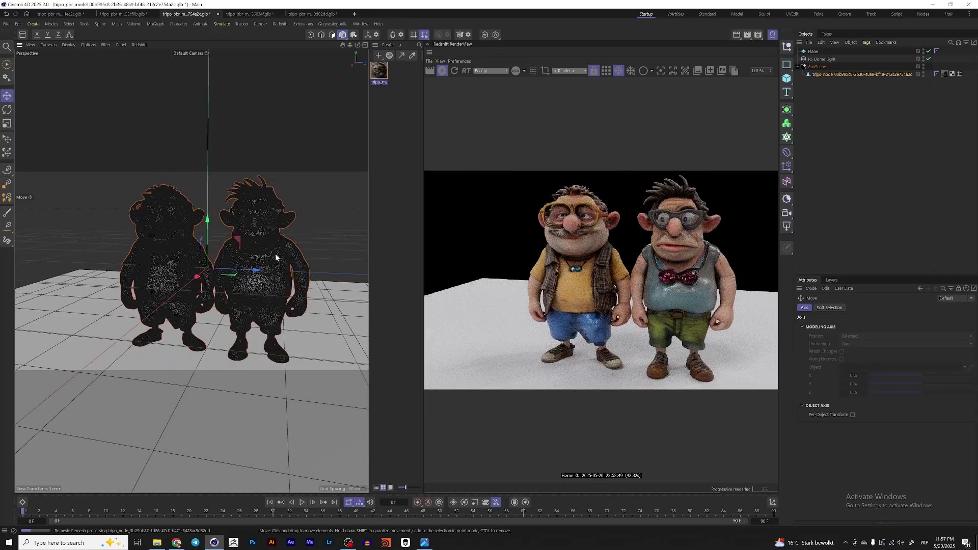
scroll(276, 254, down, 2)
alt+drag(275, 254, 271, 262)
Switch to the car-robot scene and examine the robot's wireframe and Redshift render from the front
click(308, 15)
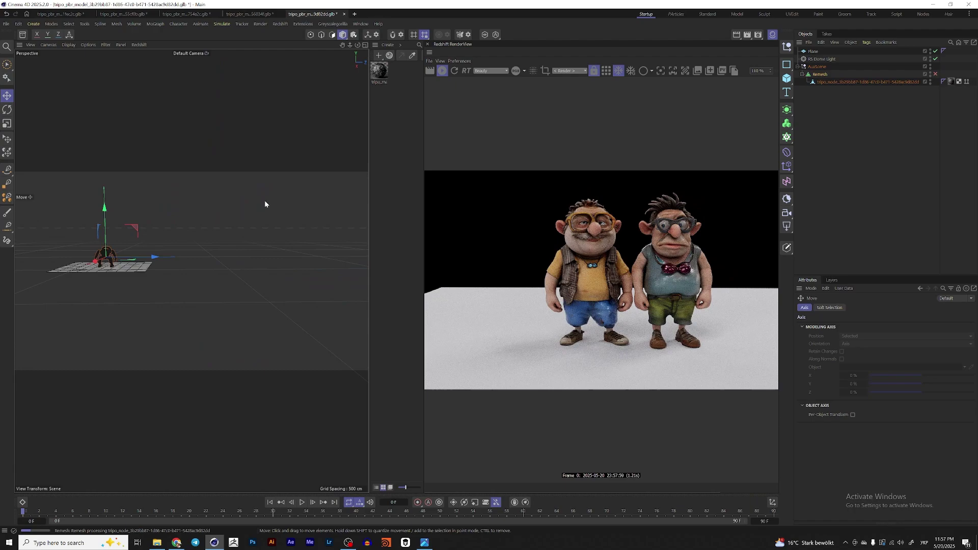
scroll(201, 278, up, 10)
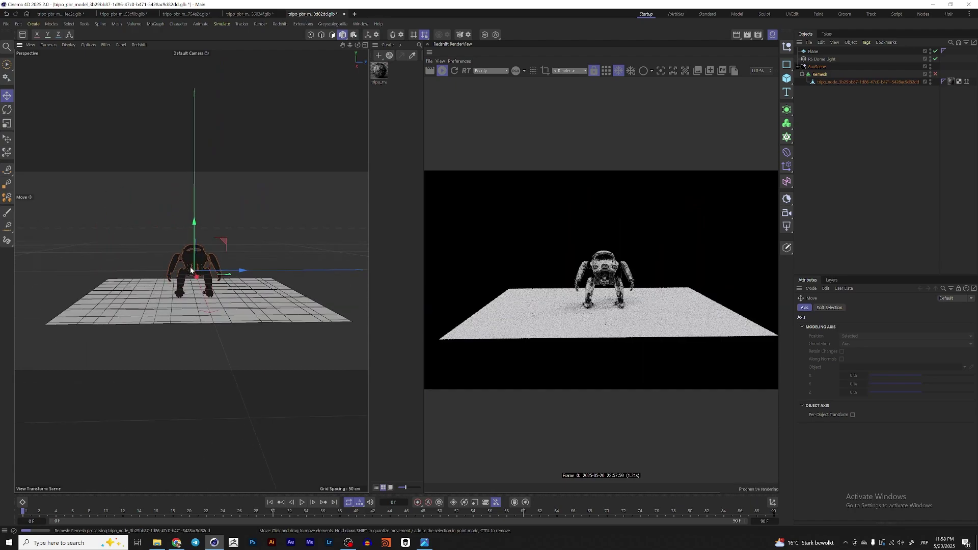
alt+drag(200, 278, 221, 282)
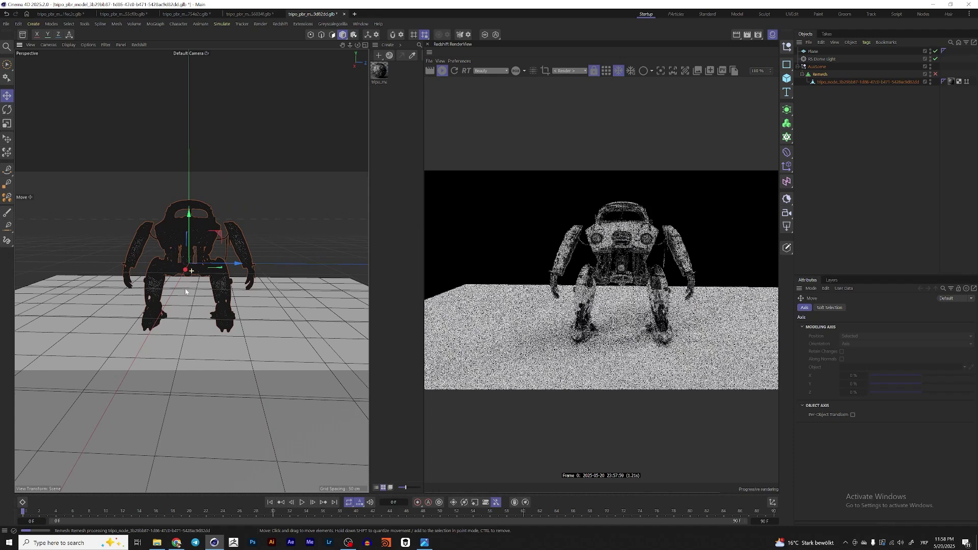
scroll(198, 264, up, 2)
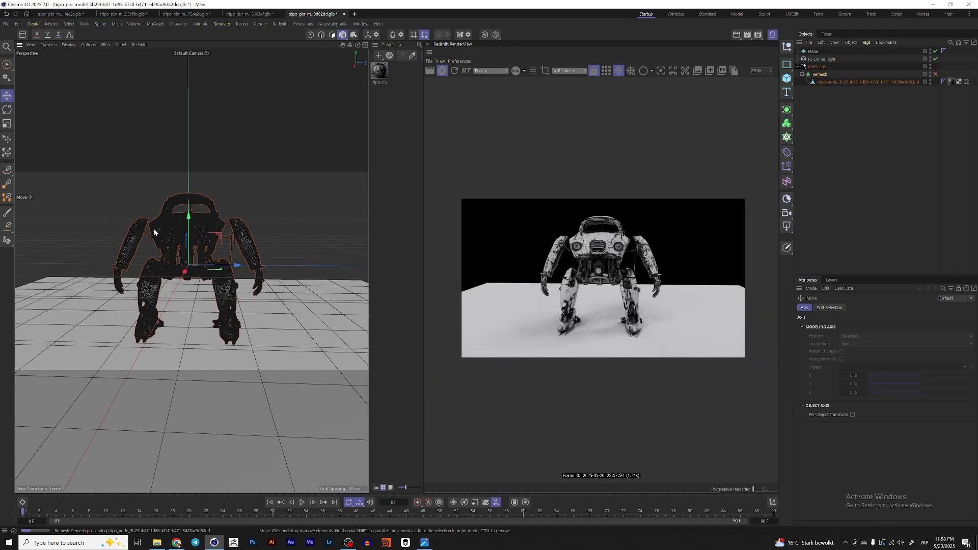
scroll(183, 250, up, 2)
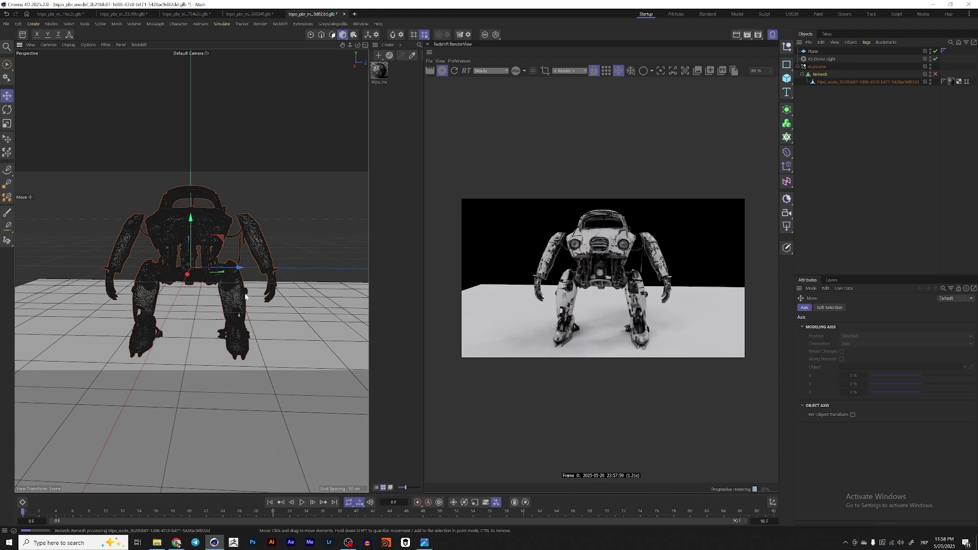
mouse_move(191, 276)
alt+mouse_down()
mouse_move(214, 274)
mouse_move(199, 272)
alt+mouse_up()
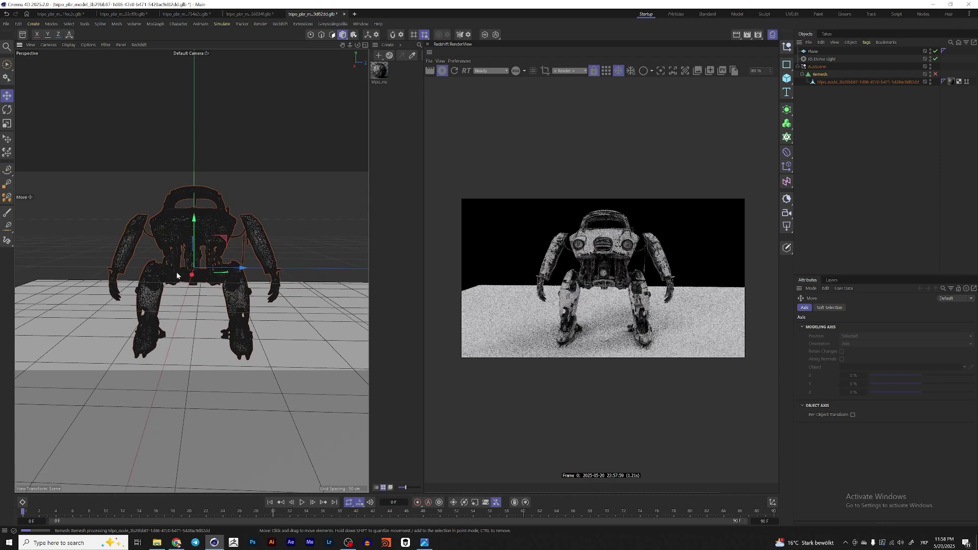
scroll(190, 259, down, 1)
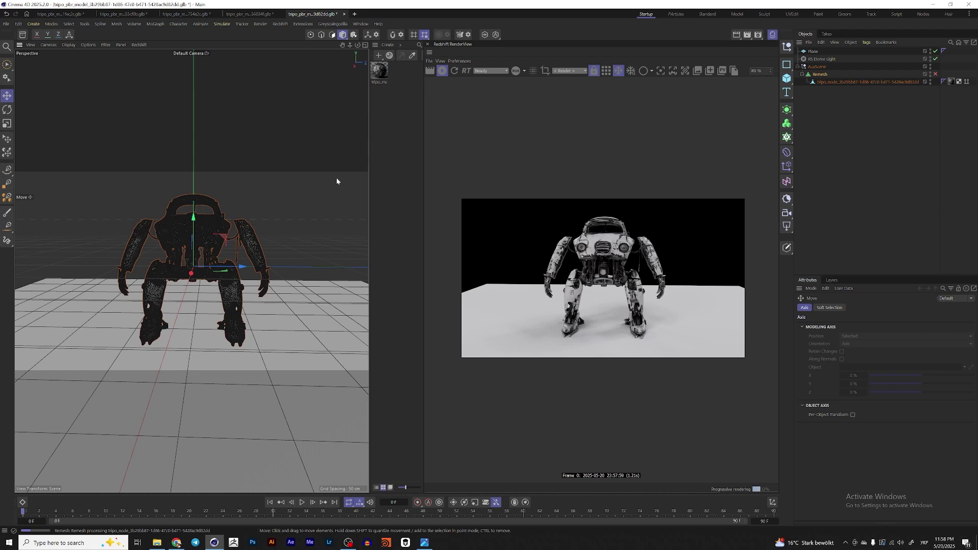
Switch to the candy house scene, select the ground plane, and examine the house's Redshift render from several angles and distances
click(250, 13)
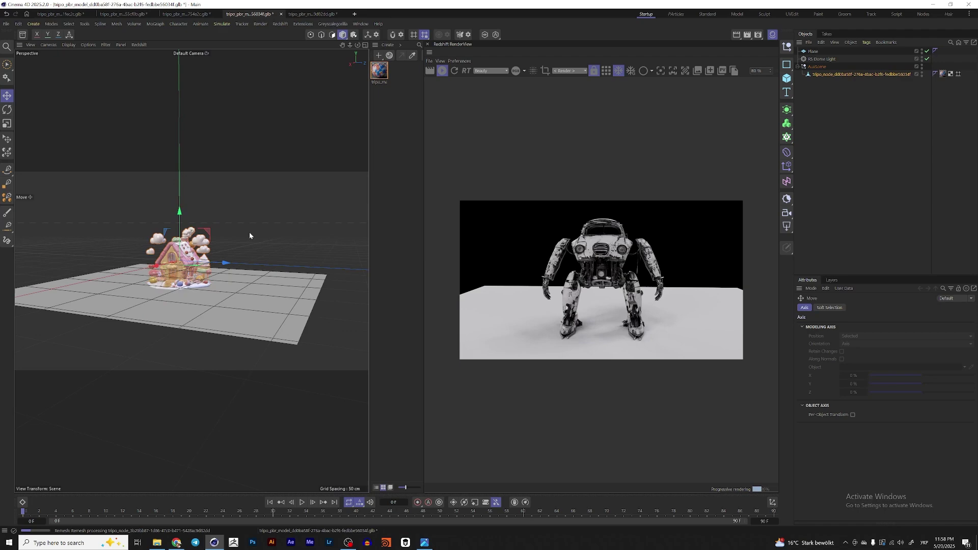
scroll(186, 252, up, 5)
mouse_move(187, 252)
alt+mouse_down()
mouse_move(181, 260)
mouse_move(192, 262)
alt+mouse_up()
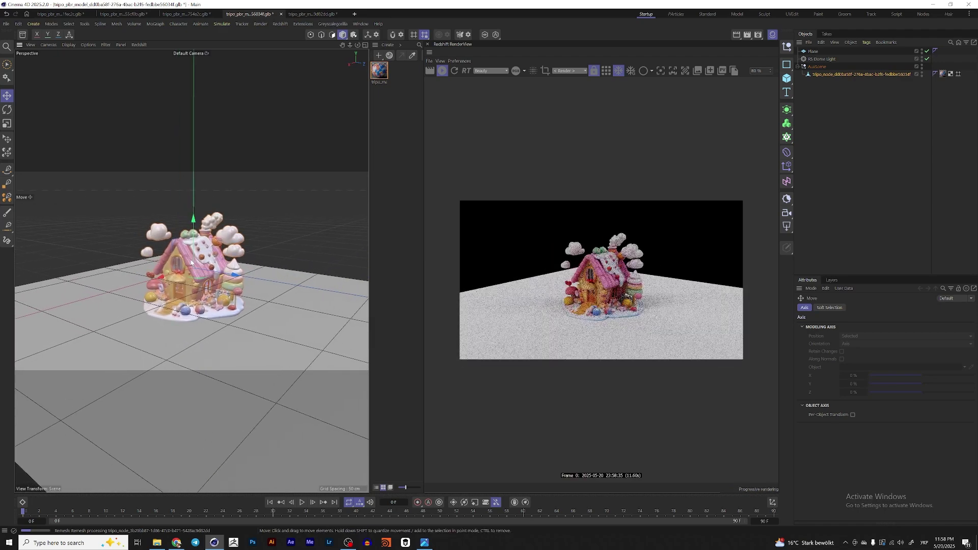
scroll(192, 262, up, 2)
scroll(192, 262, down, 2)
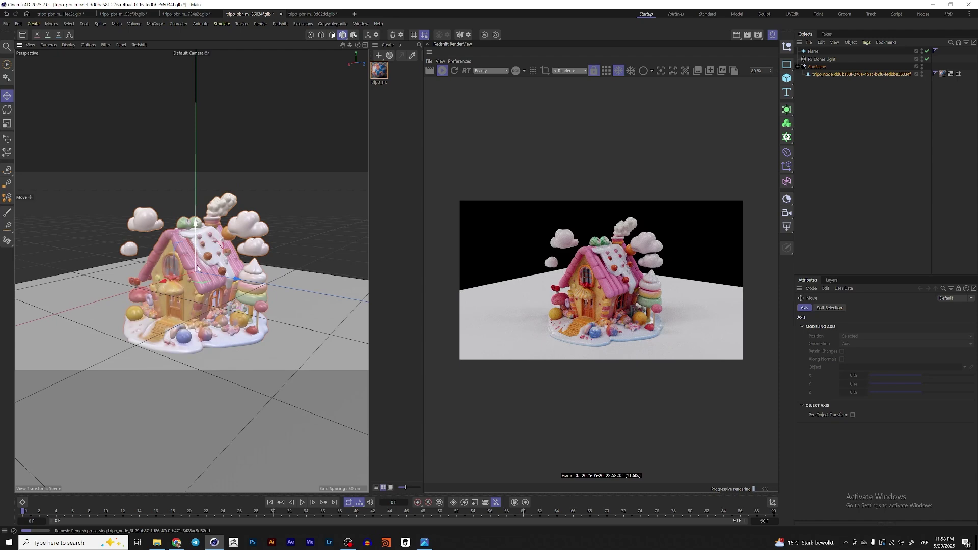
click(212, 386)
drag(192, 299, 189, 297)
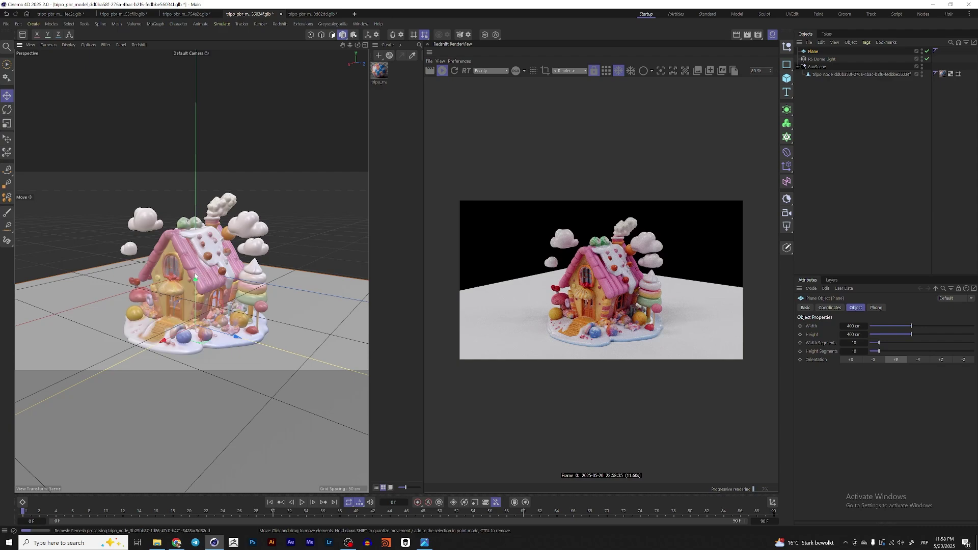
scroll(194, 276, up, 3)
mouse_move(172, 282)
alt+mouse_down()
mouse_move(197, 316)
mouse_move(178, 289)
alt+mouse_up()
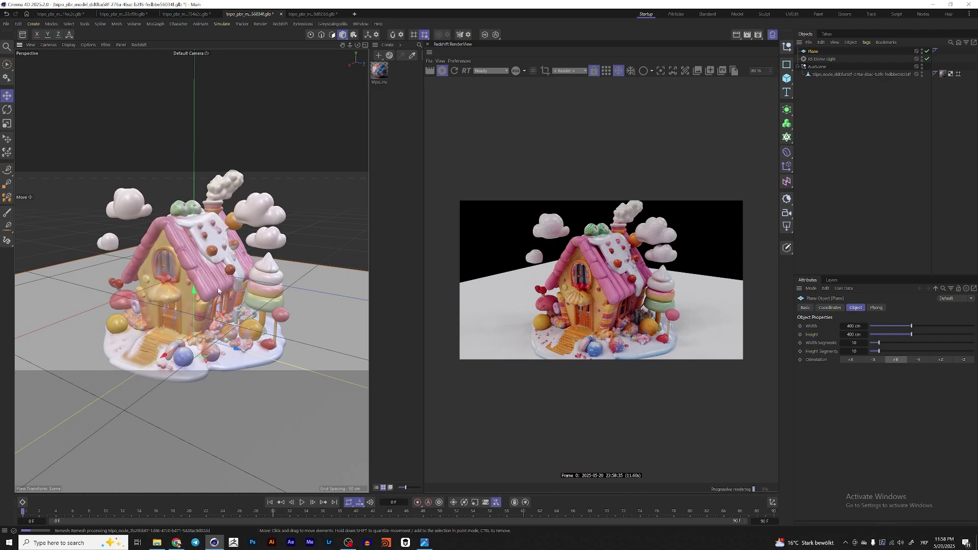
alt+drag(218, 291, 222, 295)
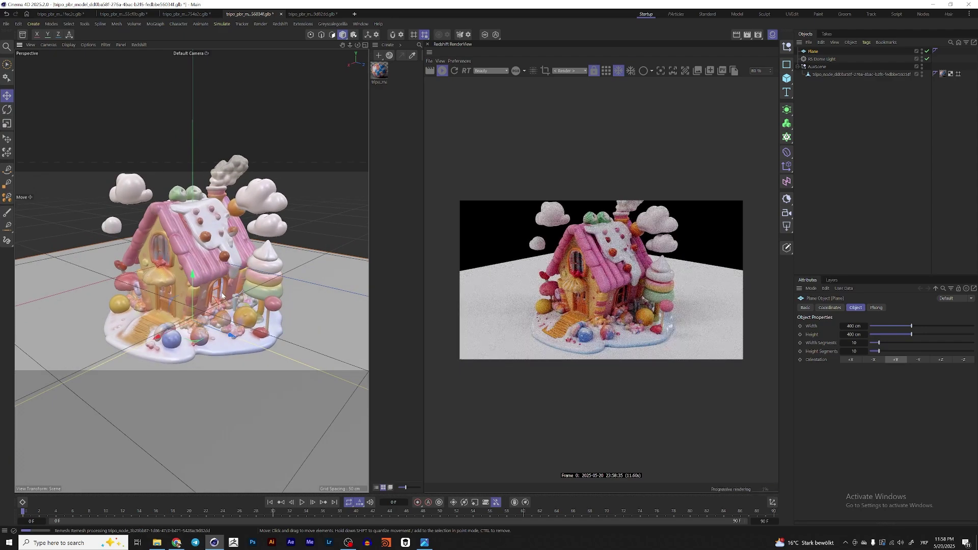
scroll(196, 263, down, 2)
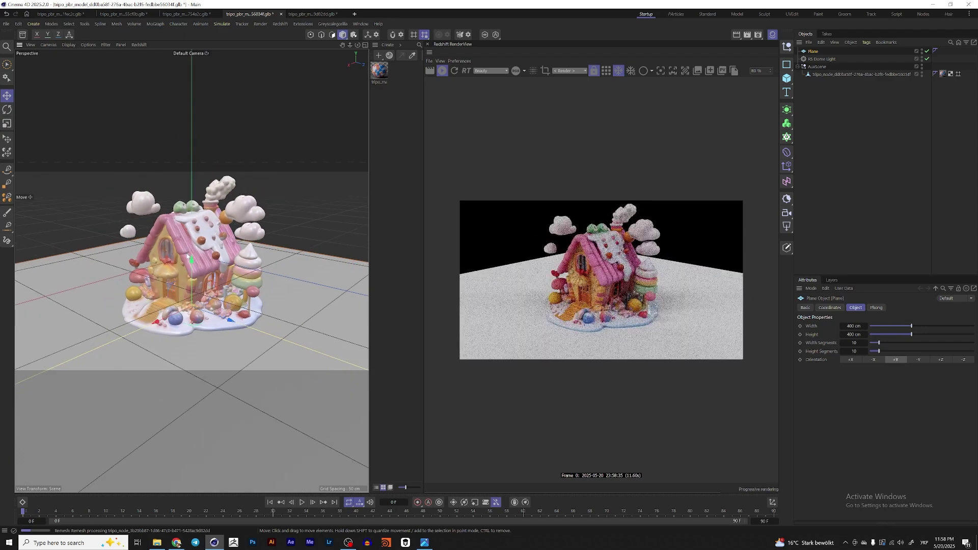
mouse_move(199, 262)
alt+mouse_down()
mouse_move(229, 261)
mouse_move(213, 272)
alt+mouse_up()
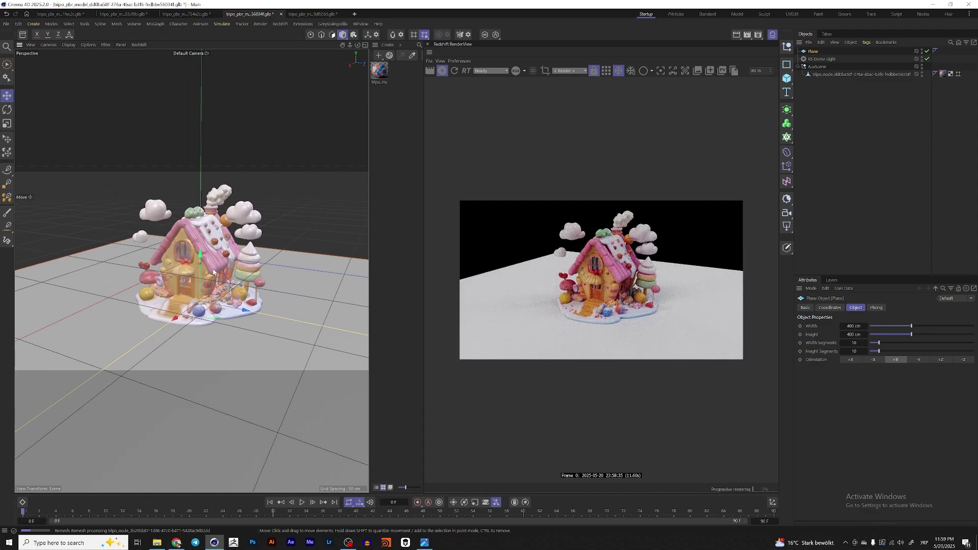
scroll(213, 273, up, 2)
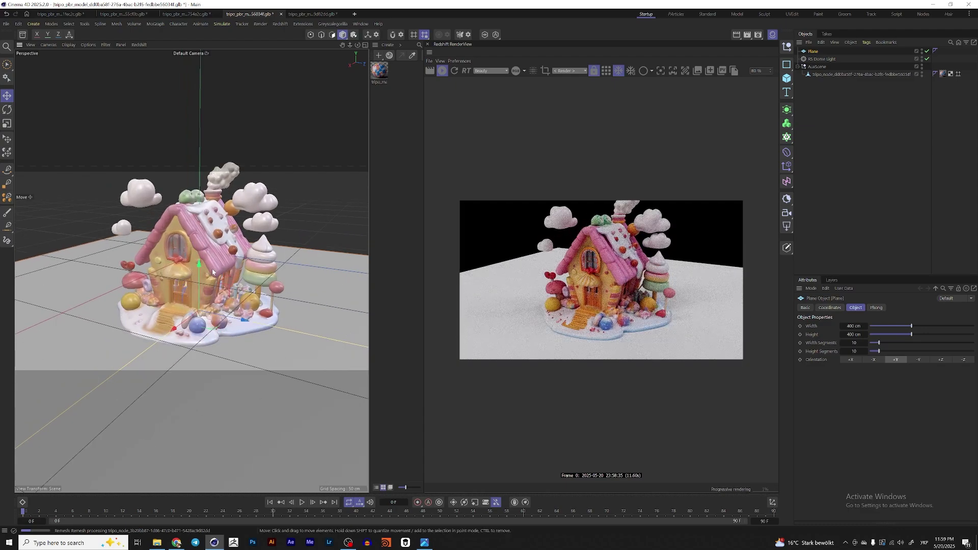
Show the mesh lines over the candy house's shading and inspect the polygon density up close on the roof and icing
key(n)
key(b)
scroll(217, 268, up, 10)
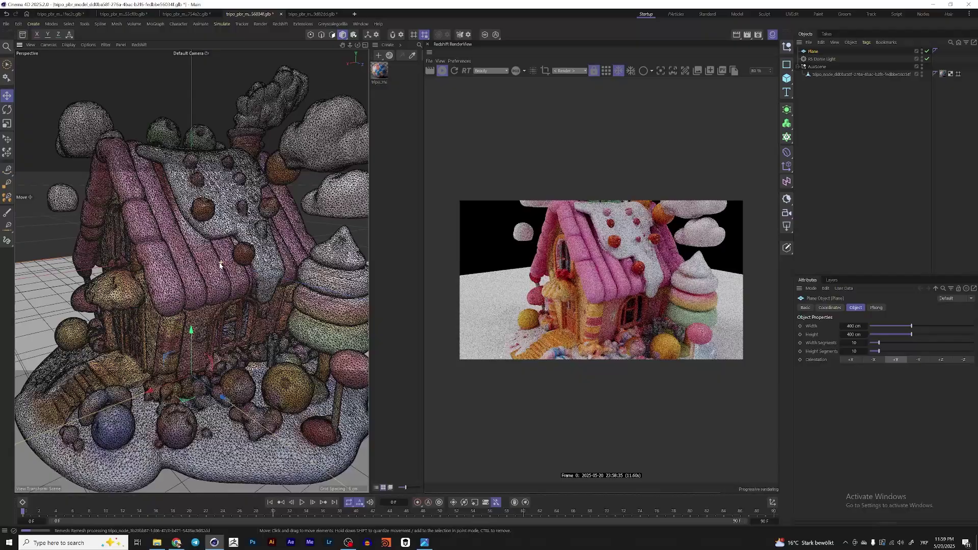
scroll(220, 265, up, 4)
scroll(131, 250, up, 3)
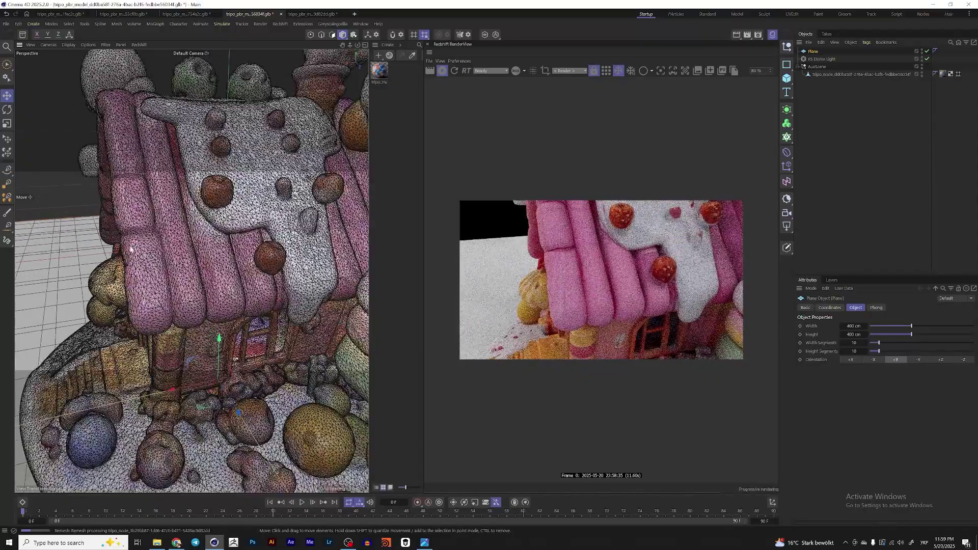
scroll(131, 250, down, 12)
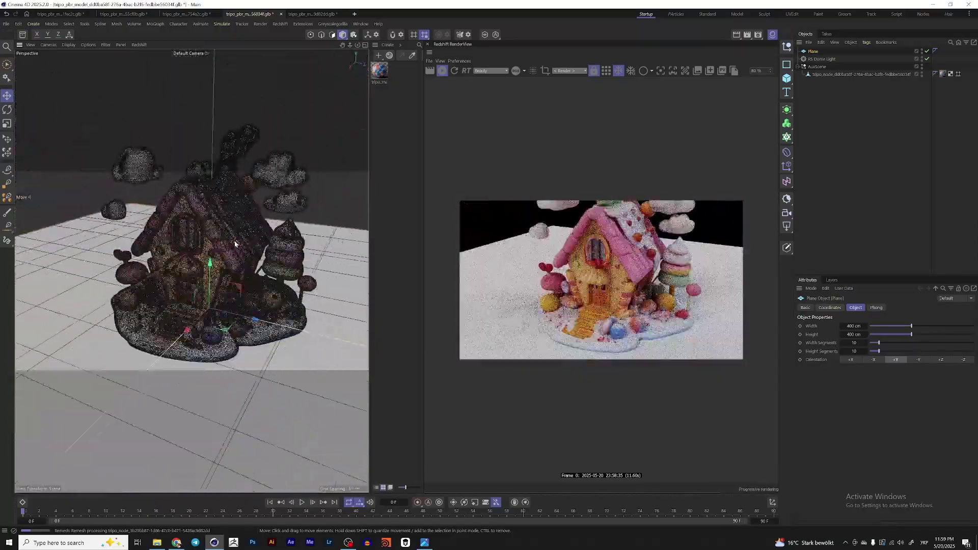
scroll(225, 246, down, 5)
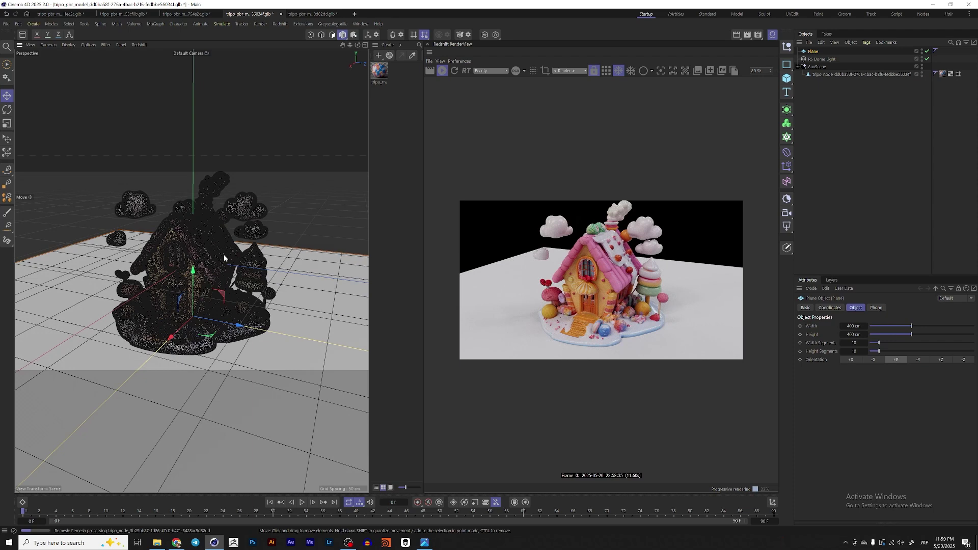
mouse_move(224, 255)
alt+middle_down()
mouse_move(245, 257)
mouse_move(231, 258)
alt+middle_up()
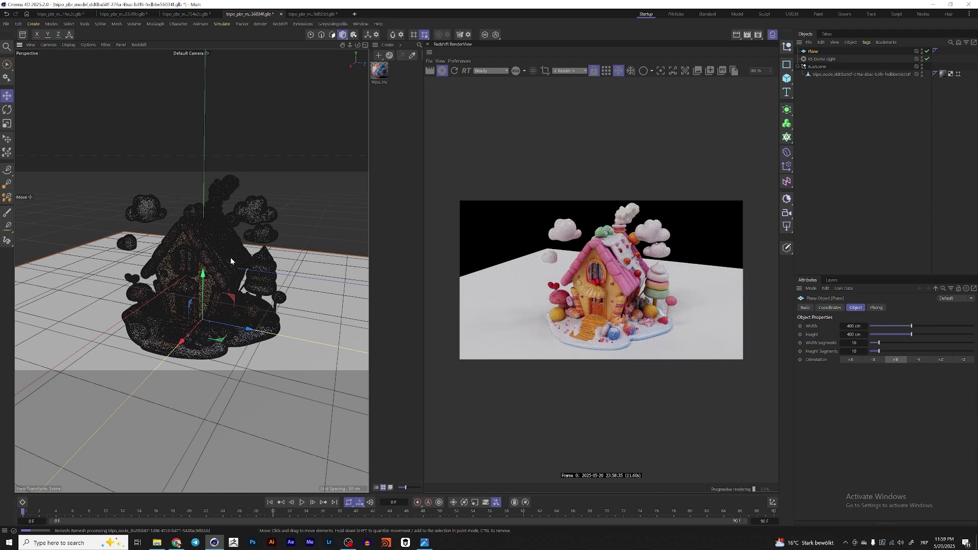
Return to the car-robot scene and compare the robot's wireframe and render from the front and side
click(312, 14)
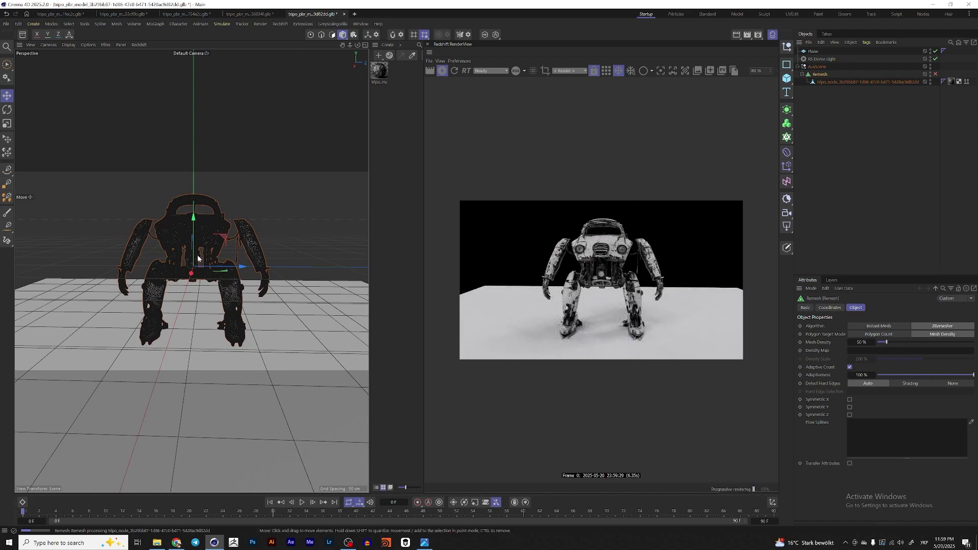
alt+drag(199, 257, 206, 254)
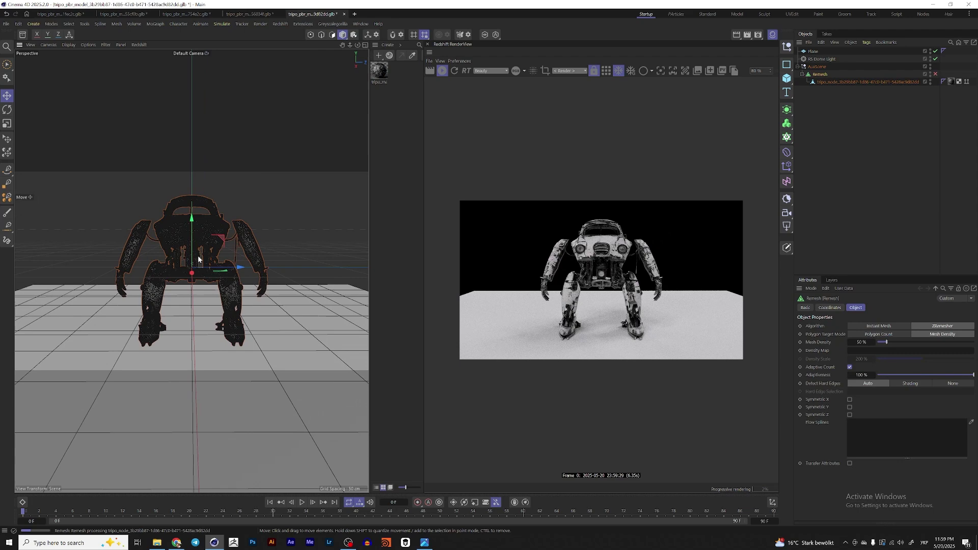
alt+drag(198, 260, 204, 268)
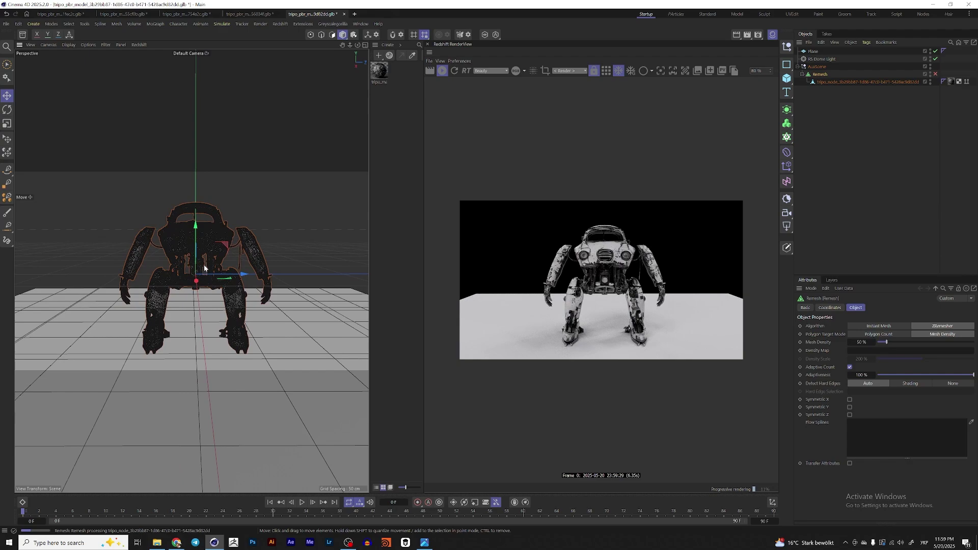
alt+drag(204, 268, 279, 195)
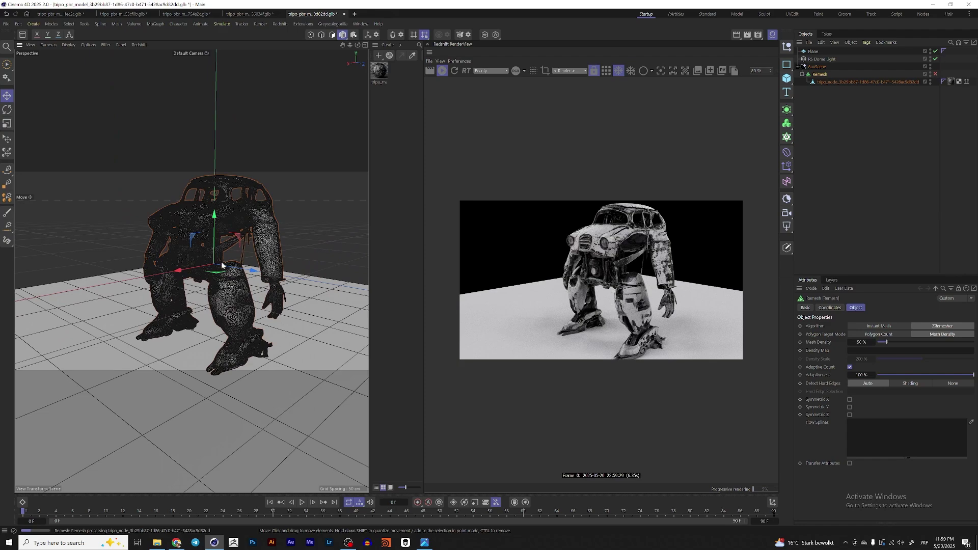
alt+drag(159, 276, 219, 272)
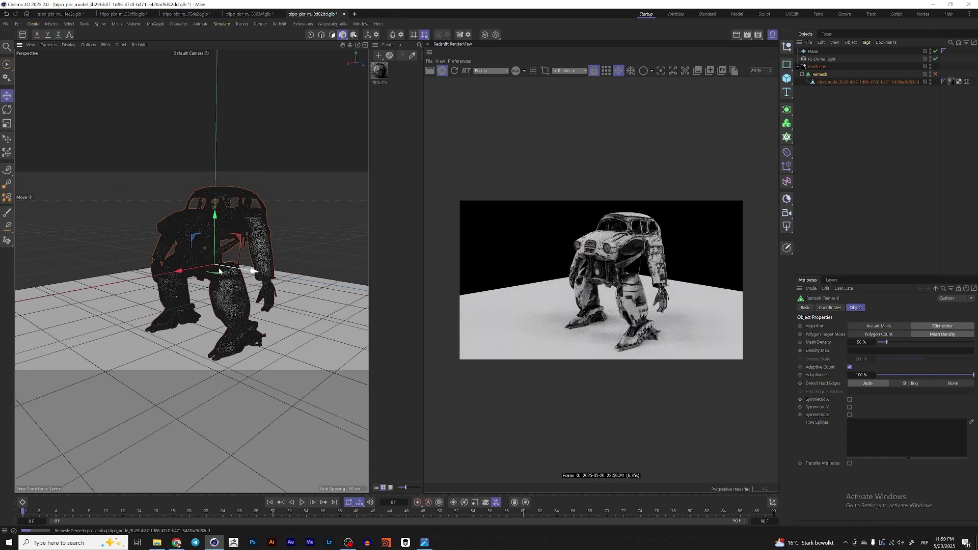
alt+drag(219, 271, 302, 249)
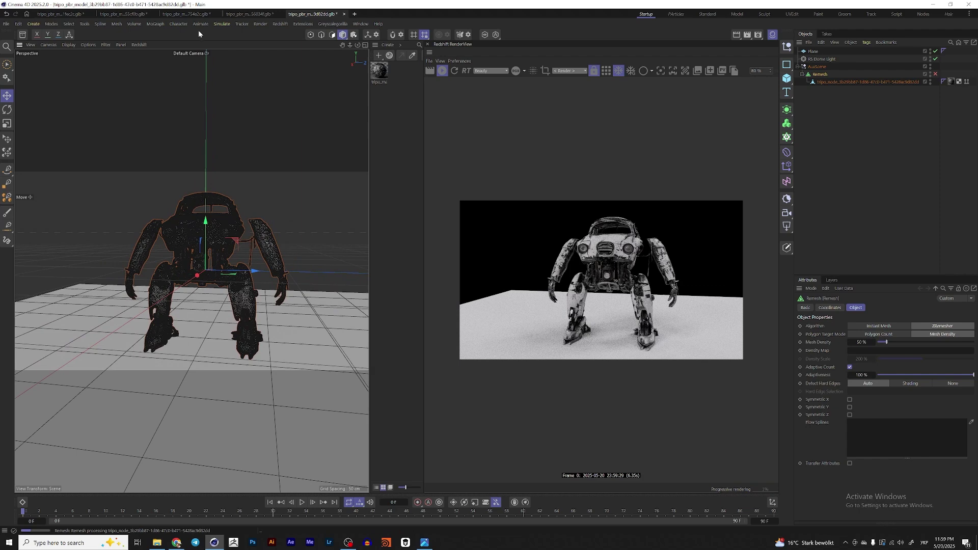
Switch to the scene with the two cartoon men and examine their Redshift render from the front, at an angle and from farther away
click(193, 15)
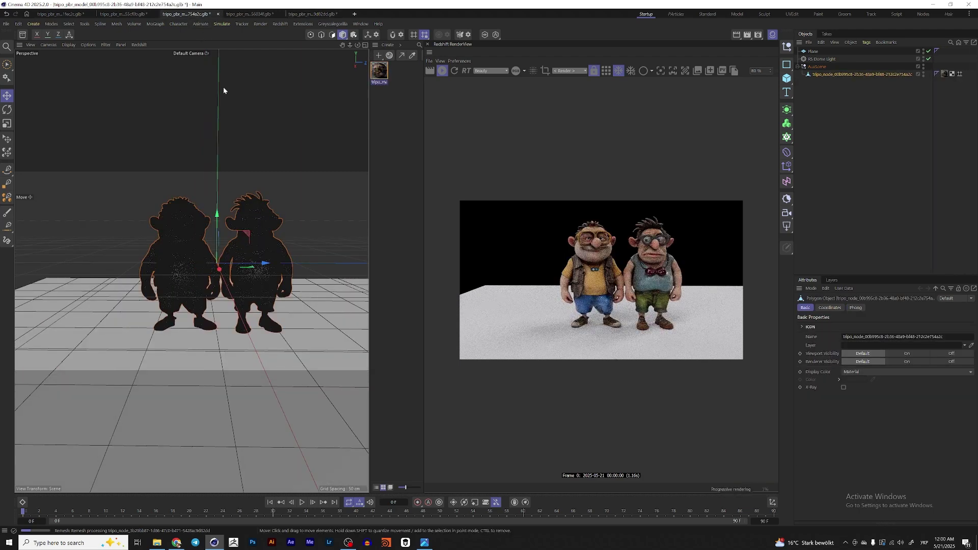
alt+drag(223, 91, 211, 142)
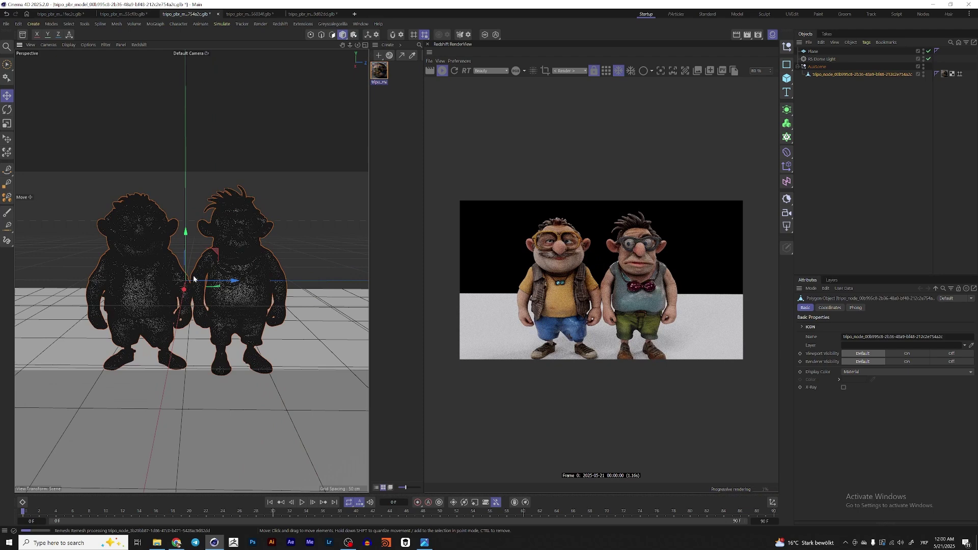
alt+drag(166, 286, 186, 271)
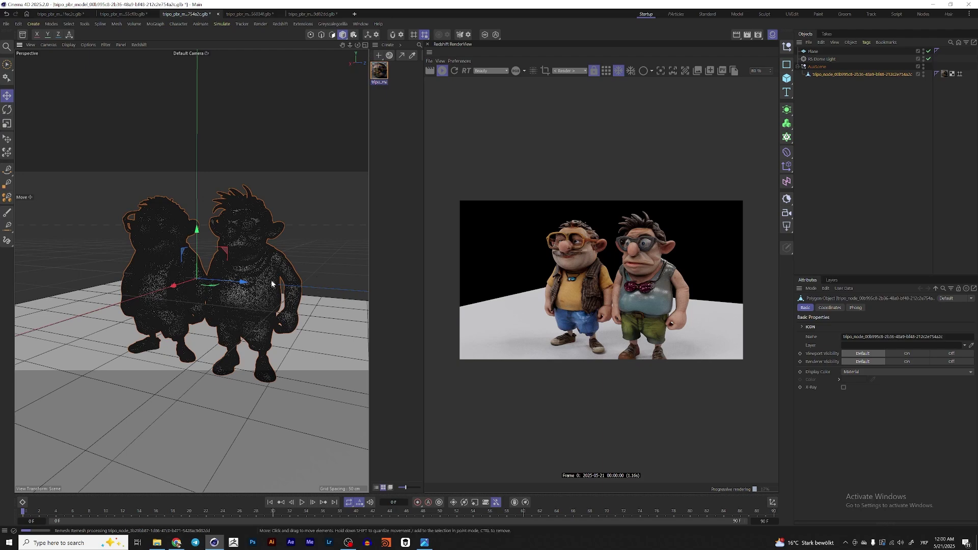
scroll(272, 284, down, 5)
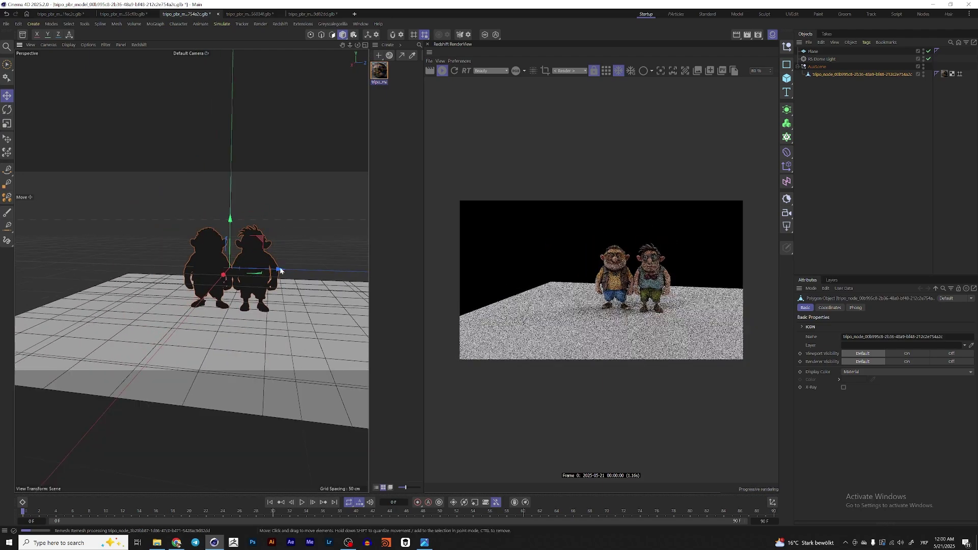
alt+middle_drag(280, 271, 253, 258)
alt+drag(252, 257, 265, 257)
alt+middle_drag(265, 256, 203, 240)
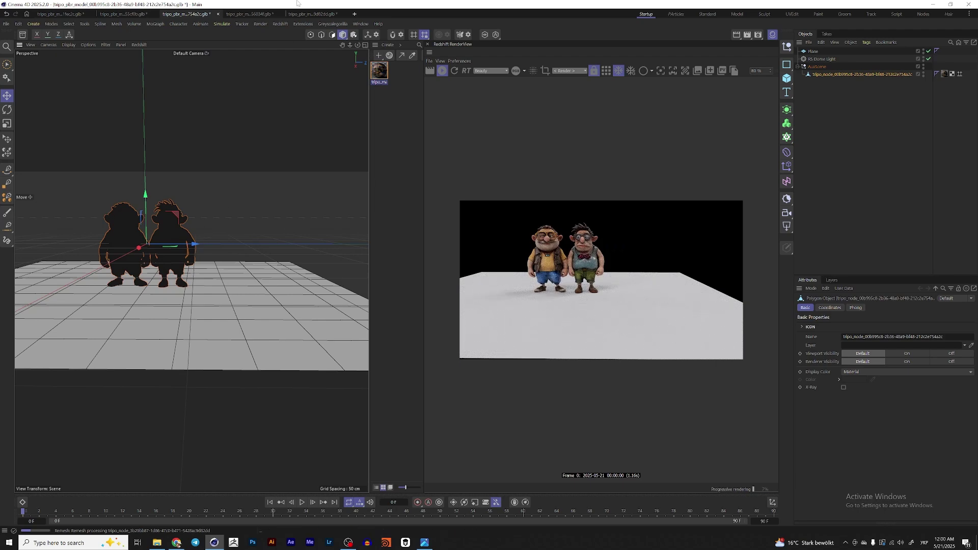
Switch to the car-robot scene, view the robot from a distance, and inspect its enlarged Redshift render
click(312, 14)
scroll(251, 276, down, 6)
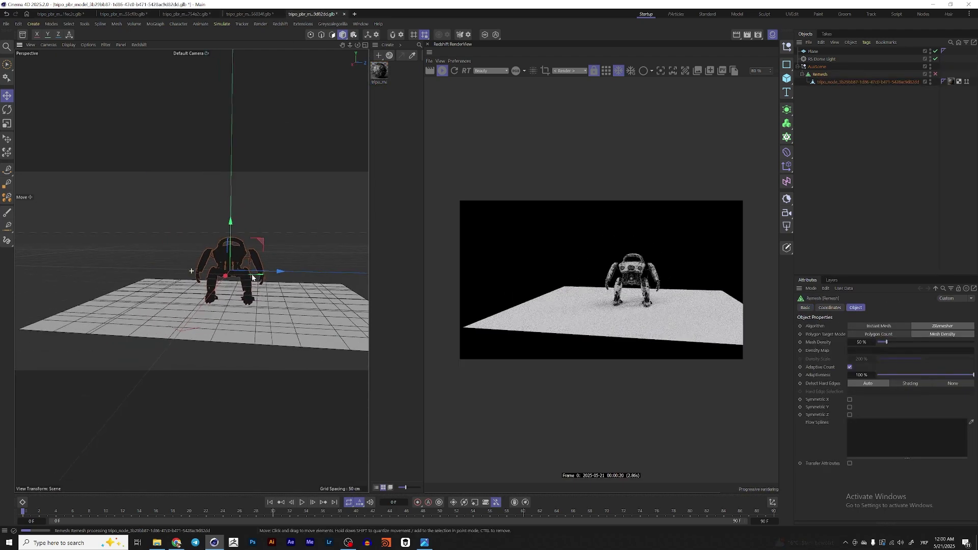
alt+drag(163, 254, 195, 263)
alt+middle_drag(194, 263, 170, 259)
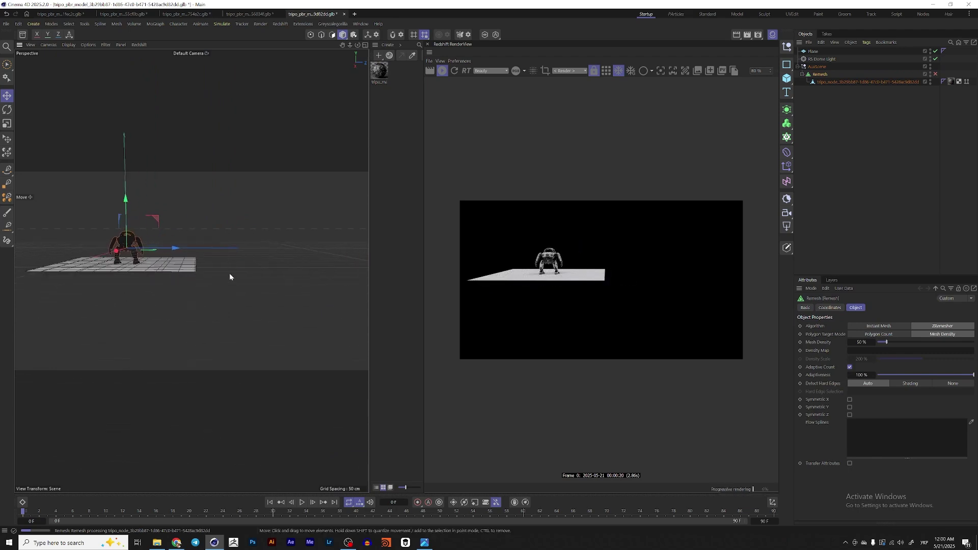
scroll(579, 253, up, 4)
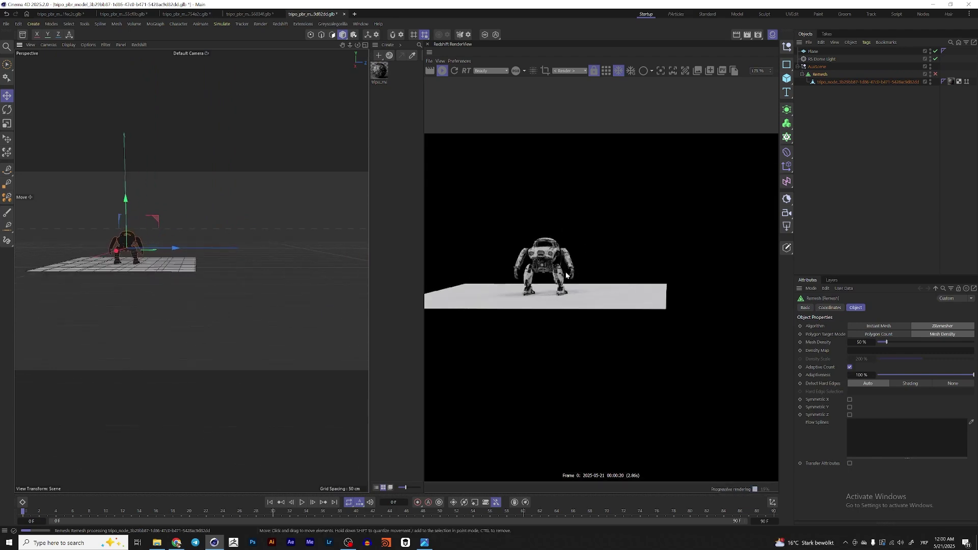
scroll(551, 261, up, 4)
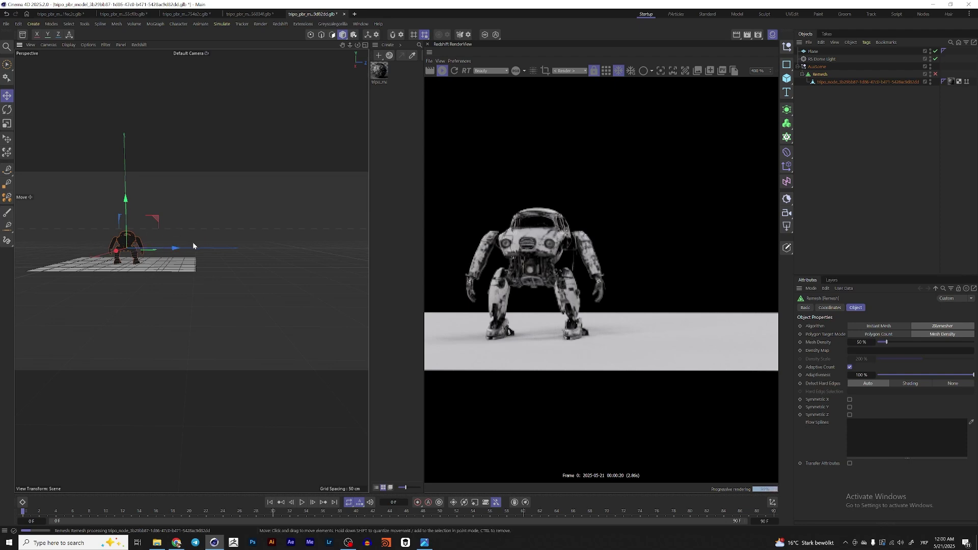
scroll(524, 264, down, 5)
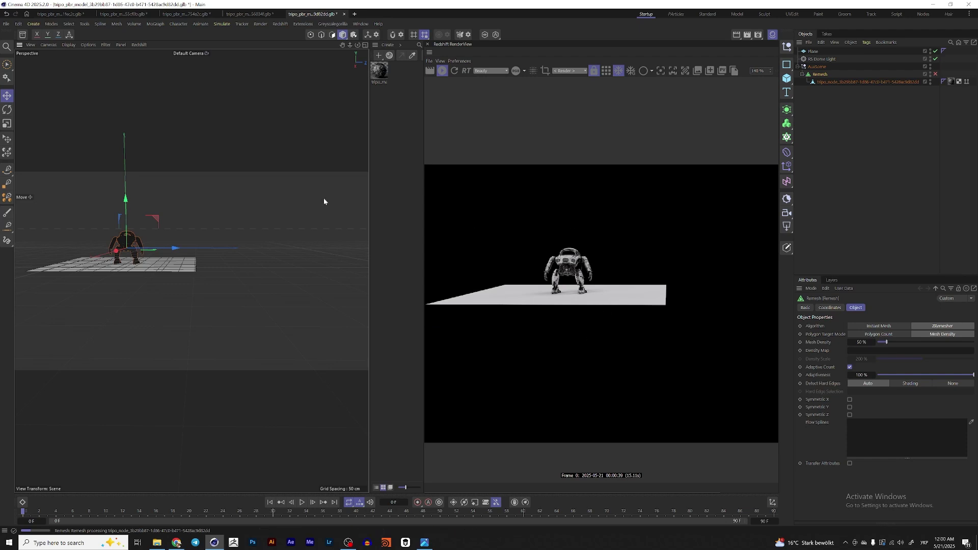
Switch to the big-eyed robot scene and inspect the head and eye textures in the Redshift render up close, from the front and side
click(127, 14)
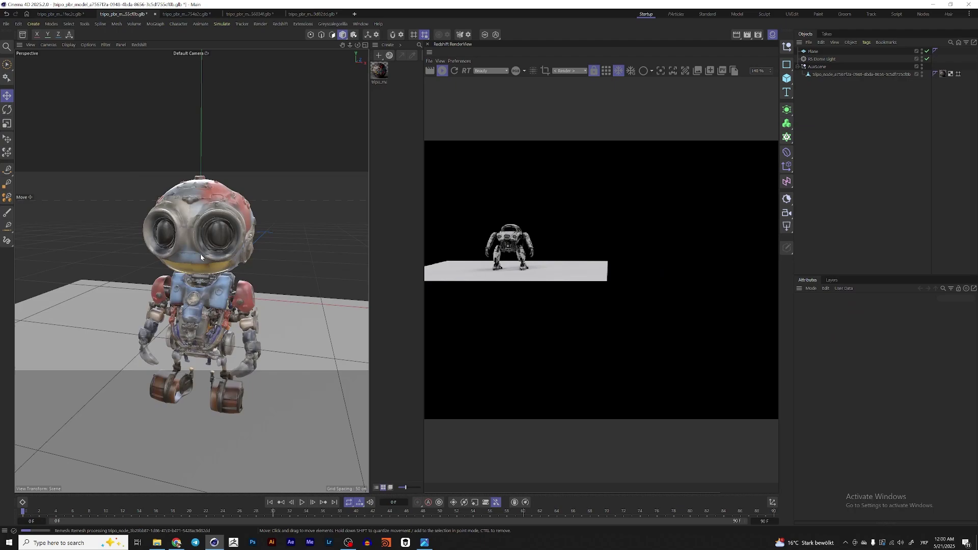
scroll(202, 255, up, 4)
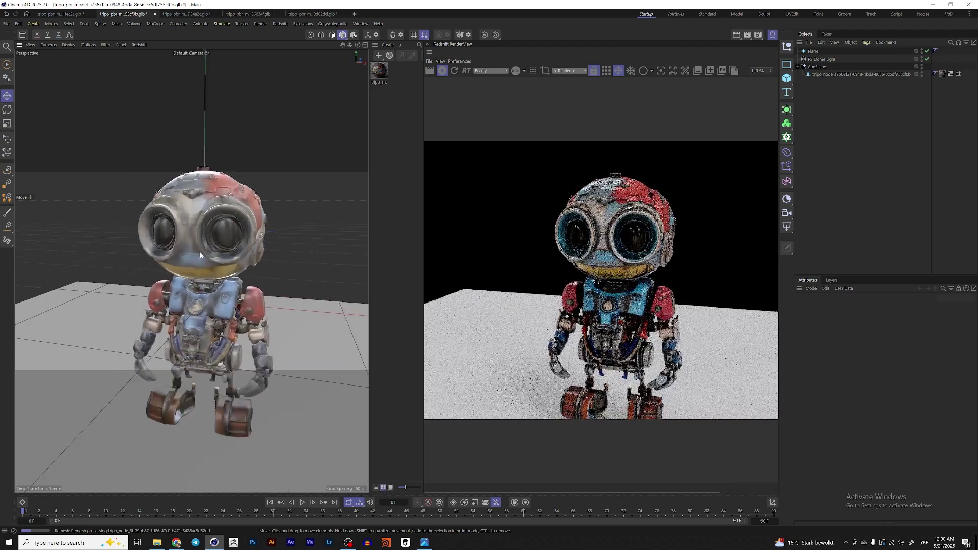
alt+middle_drag(212, 239, 207, 251)
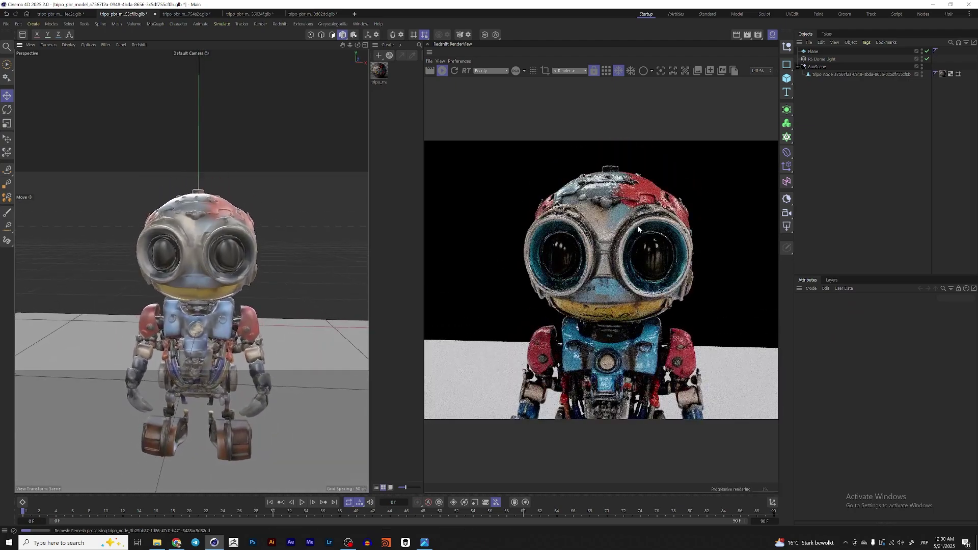
scroll(650, 235, up, 3)
scroll(649, 234, up, 2)
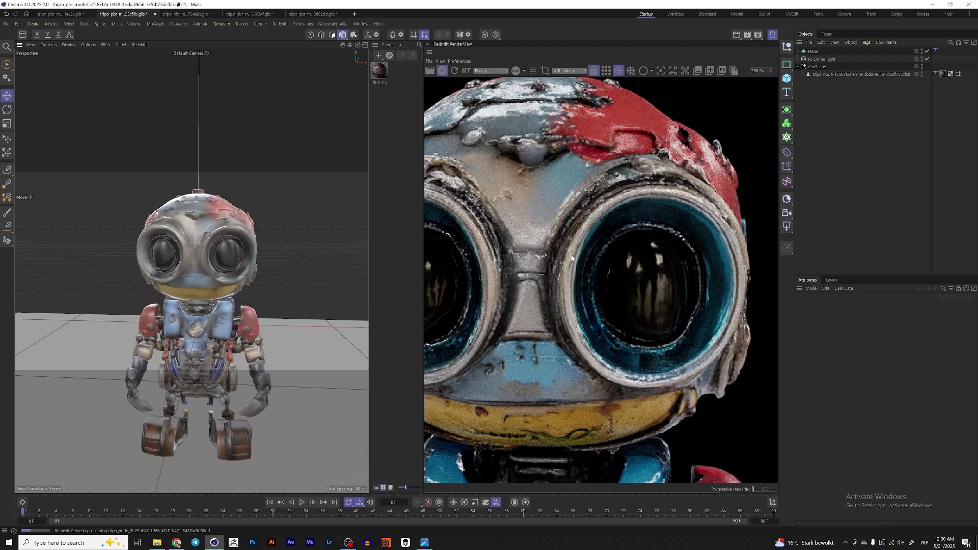
alt+drag(229, 254, 176, 256)
scroll(649, 260, down, 3)
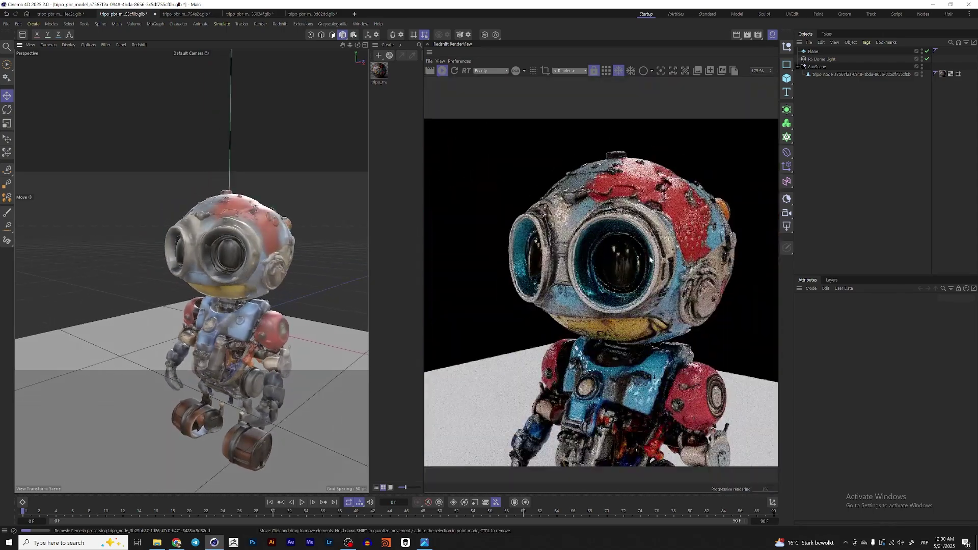
middle_drag(668, 260, 651, 243)
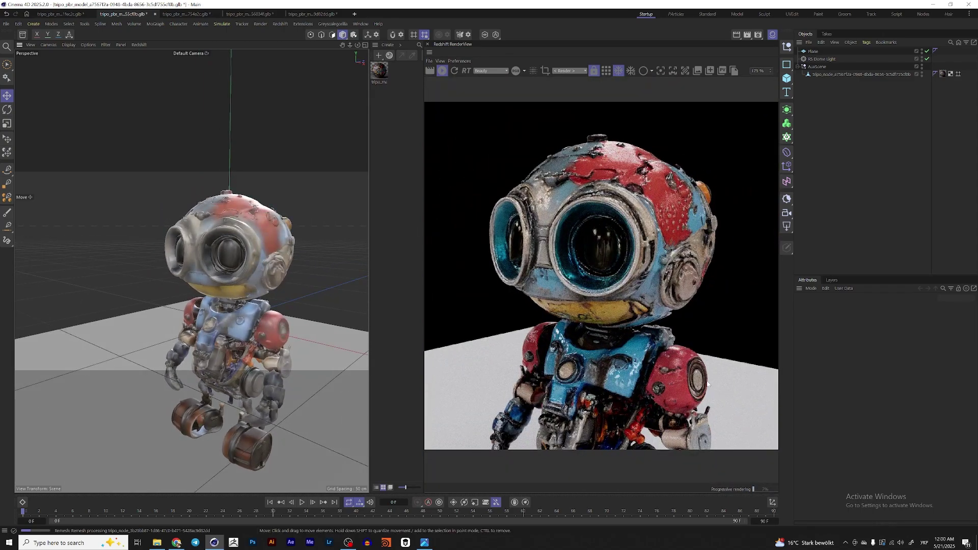
alt+drag(254, 330, 235, 324)
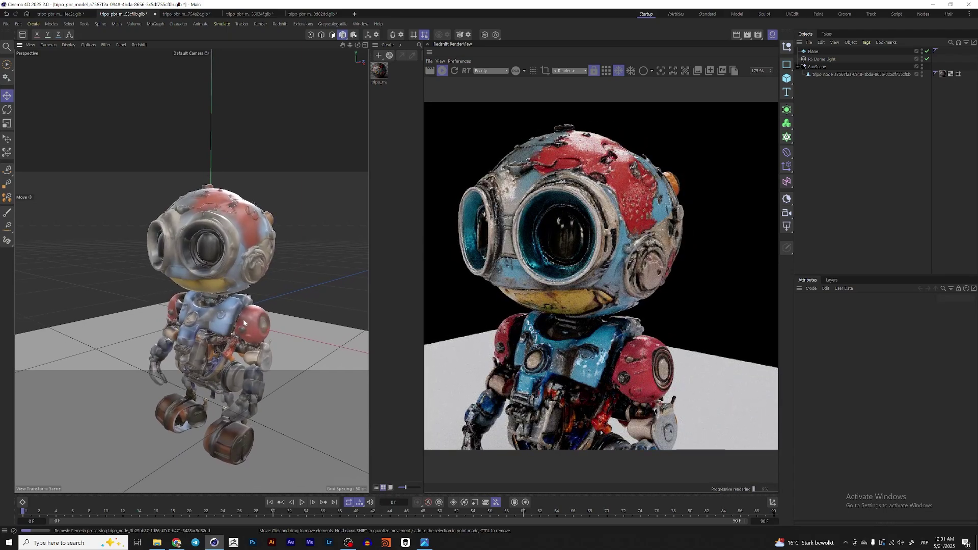
Examine the big-eyed robot from its opposite side with the whole Redshift render frame in view
alt+drag(182, 260, 275, 273)
scroll(499, 273, down, 5)
alt+middle_drag(225, 275, 268, 269)
drag(570, 267, 661, 262)
scroll(659, 263, down, 2)
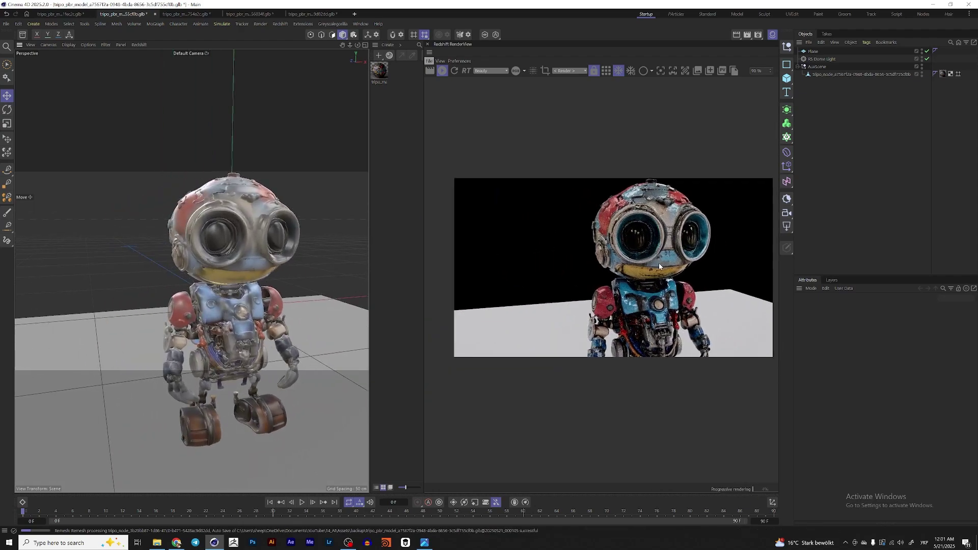
scroll(658, 263, down, 1)
alt+middle_drag(239, 279, 196, 279)
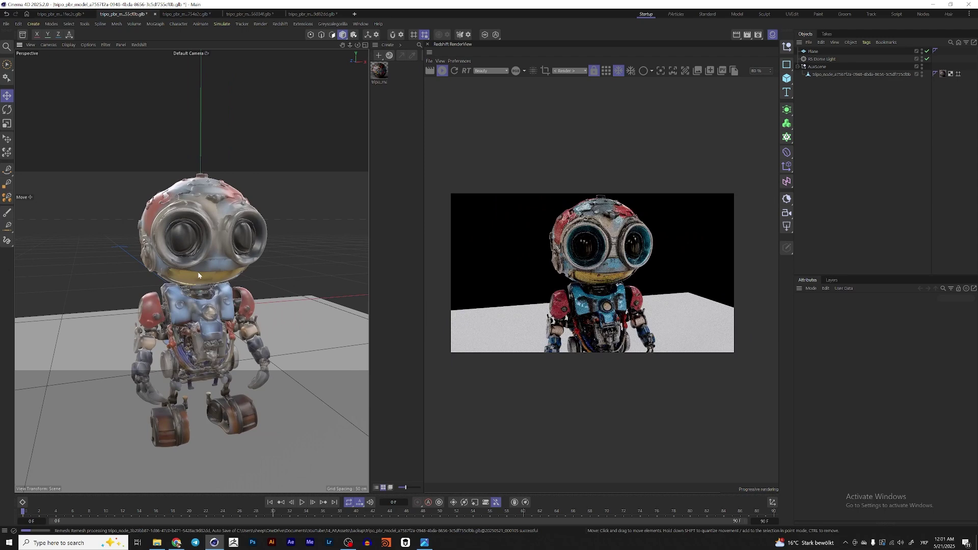
alt+drag(198, 271, 192, 287)
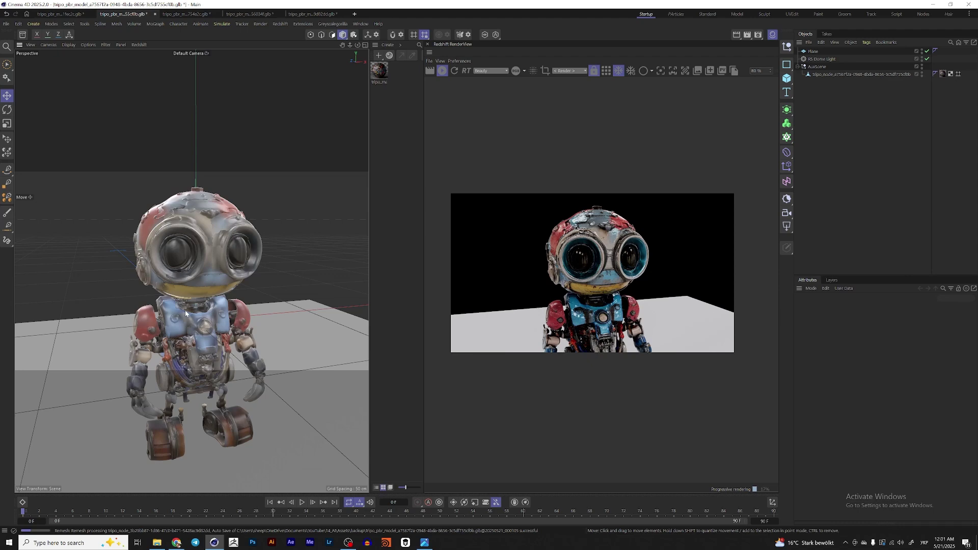
Look at the yellow astronaut bust's Tripo page in the browser and return to the big-eyed robot scene in Cinema 4D
click(176, 543)
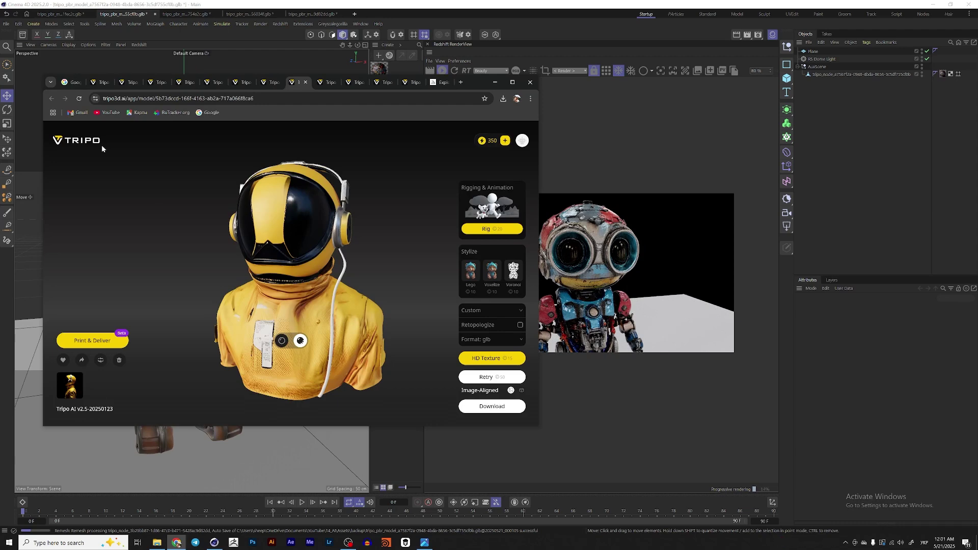
click(495, 82)
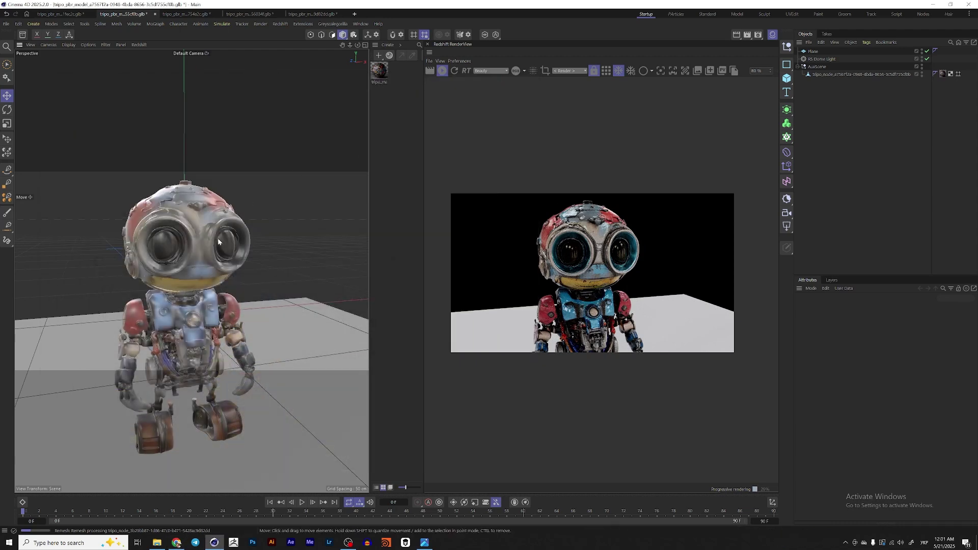
scroll(209, 267, down, 2)
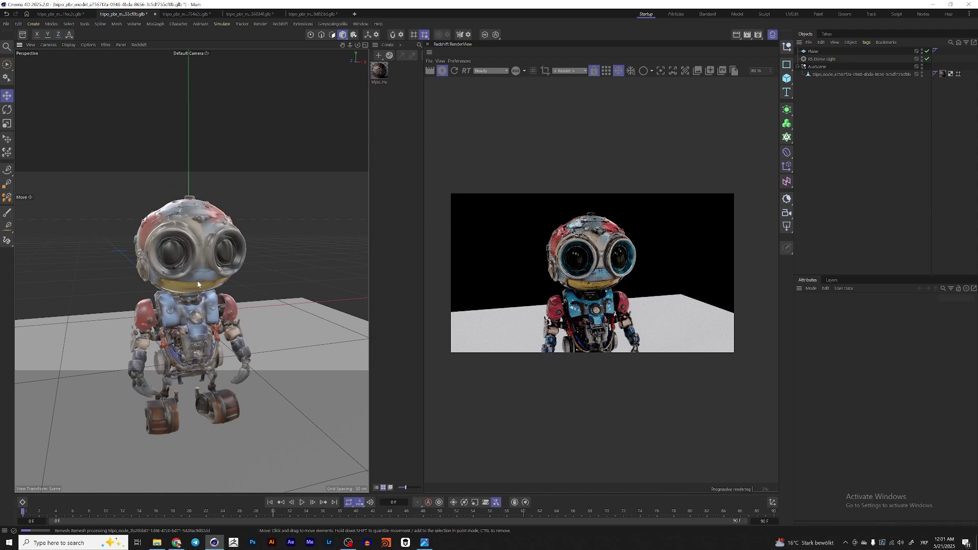
alt+middle_drag(198, 284, 186, 269)
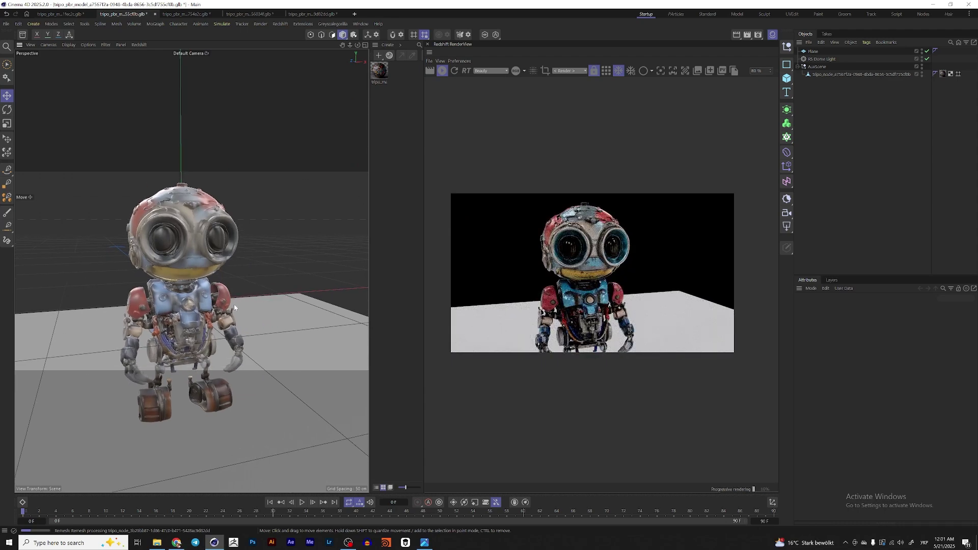
alt+drag(195, 291, 172, 297)
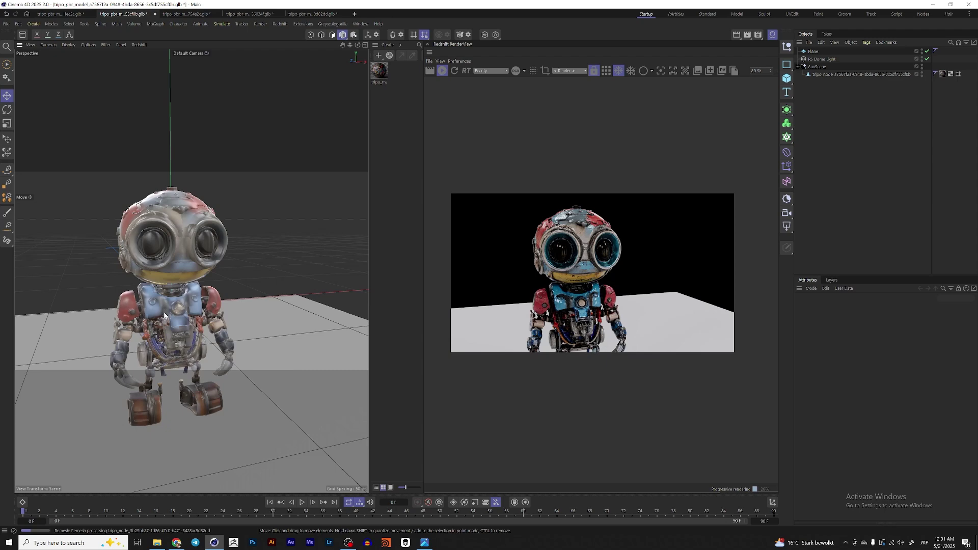
click(176, 542)
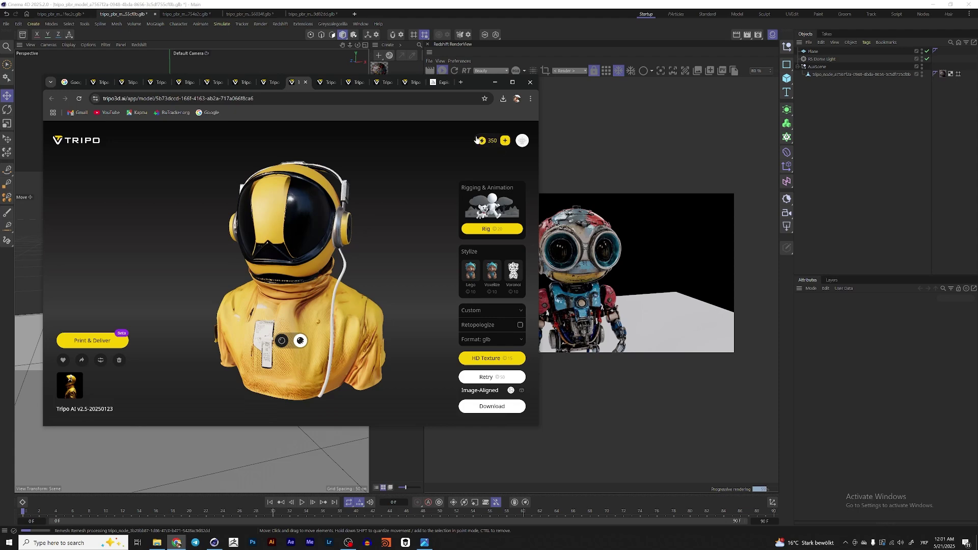
click(828, 113)
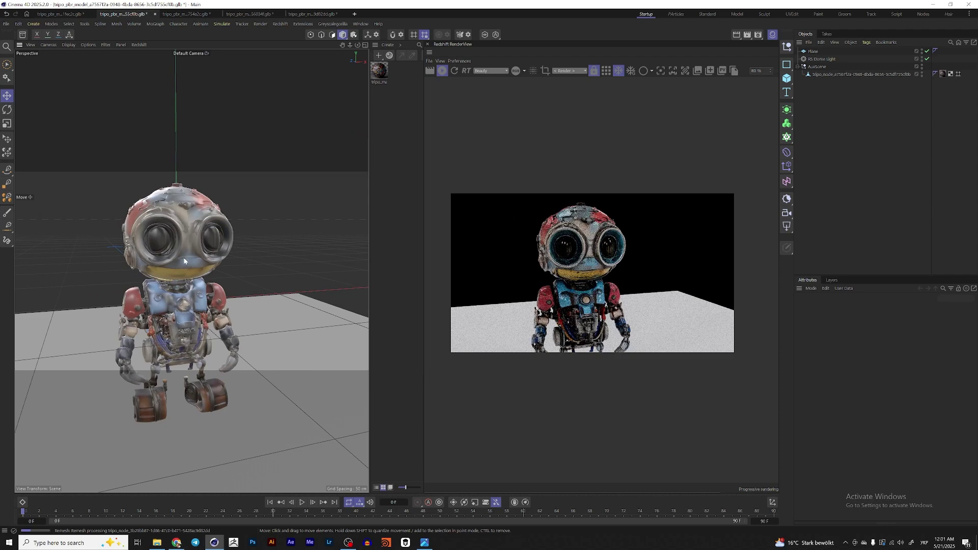
alt+drag(184, 261, 198, 268)
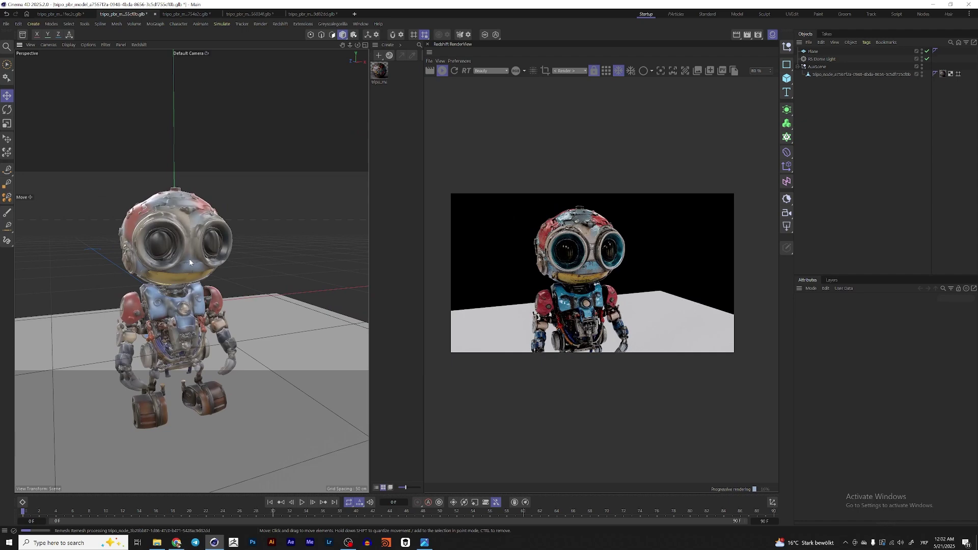
scroll(178, 263, down, 3)
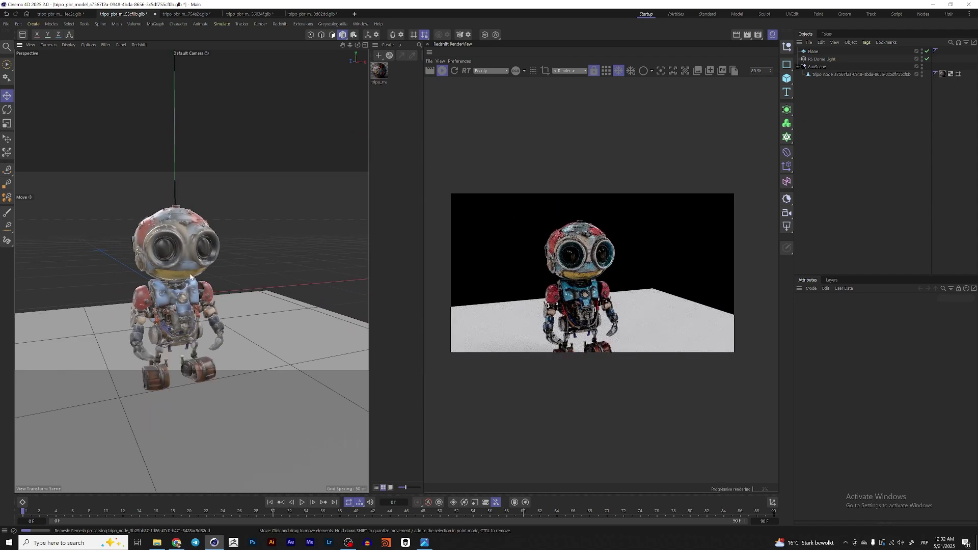
alt+drag(192, 276, 222, 276)
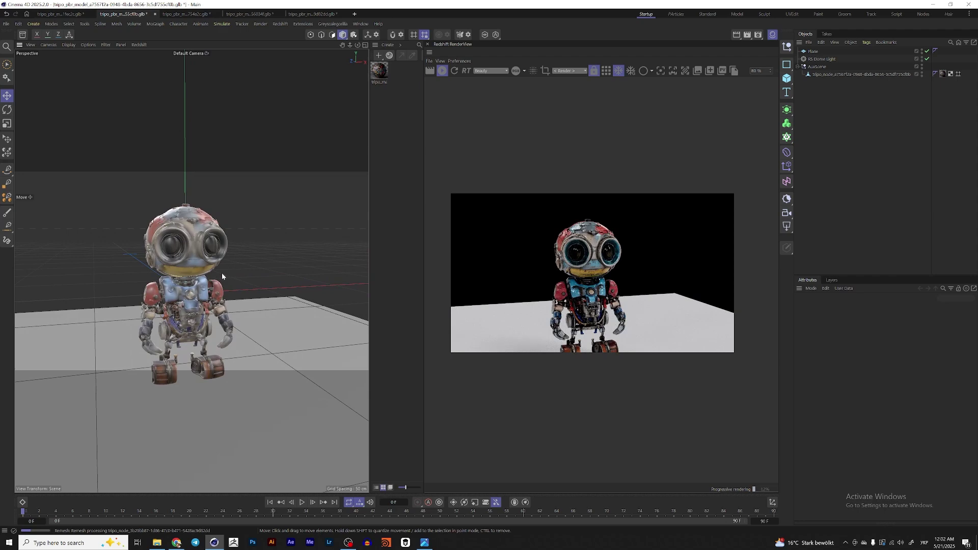
scroll(216, 270, up, 1)
alt+middle_drag(198, 251, 199, 261)
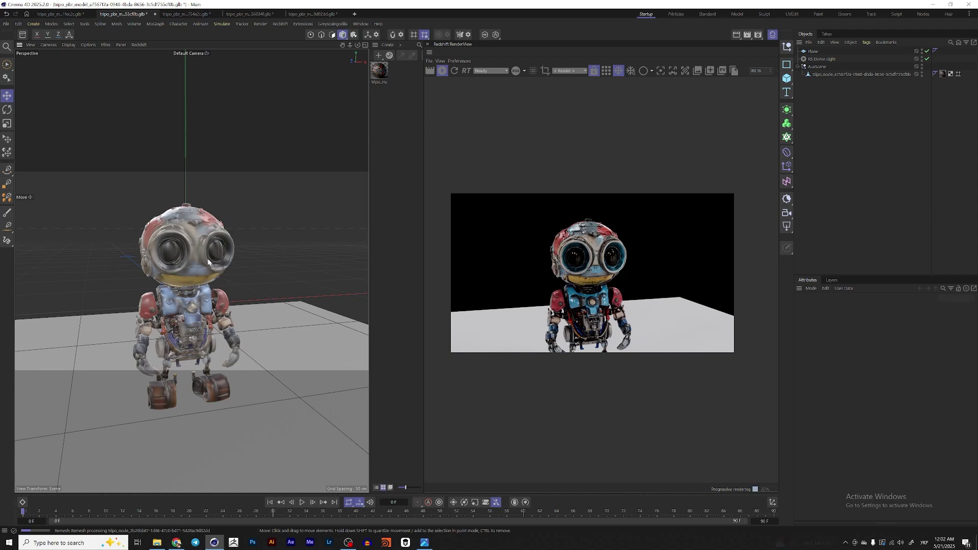
scroll(195, 243, up, 5)
scroll(192, 250, down, 3)
mouse_move(191, 250)
alt+mouse_down()
mouse_move(199, 265)
mouse_move(222, 265)
mouse_move(197, 268)
alt+mouse_up()
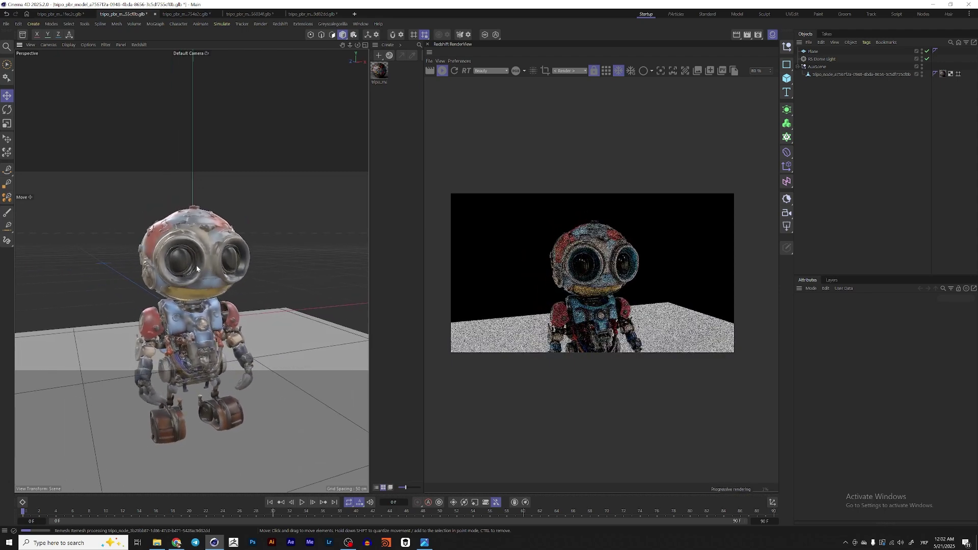